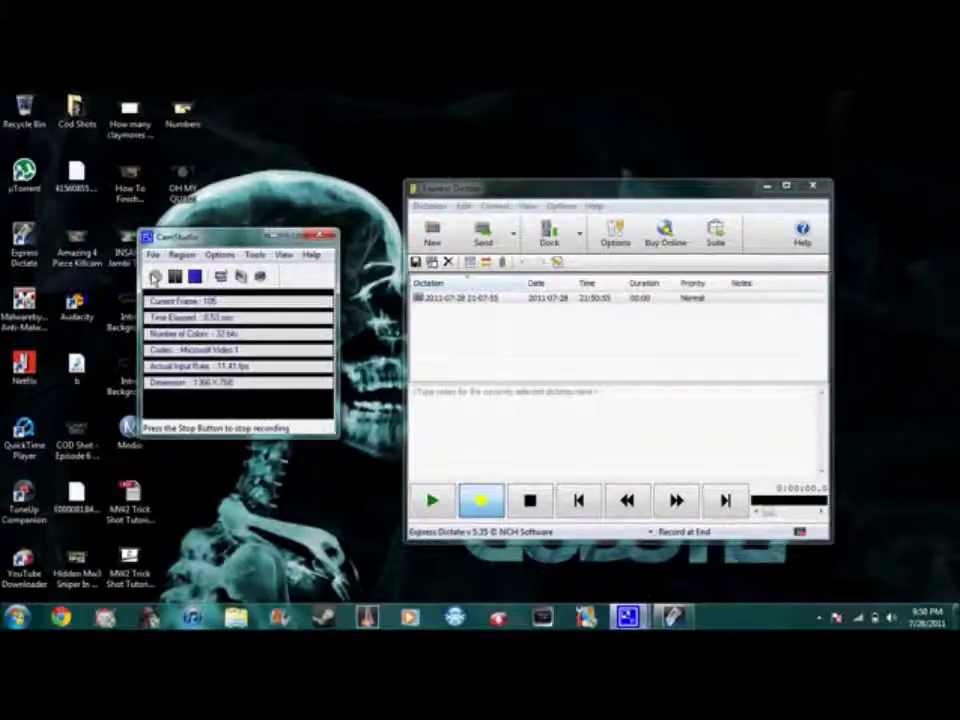
- Minimize Express Dictate, switch to Windows Live Movie Maker in full-screen size and open the recent Setup project
left_click(762, 187)
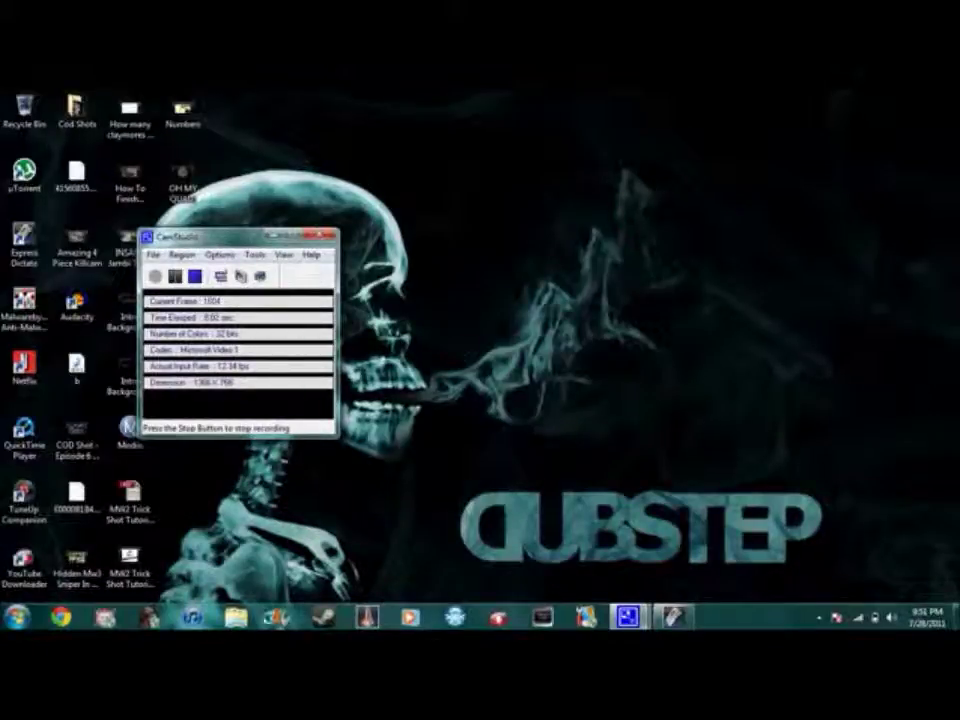
left_click(278, 617)
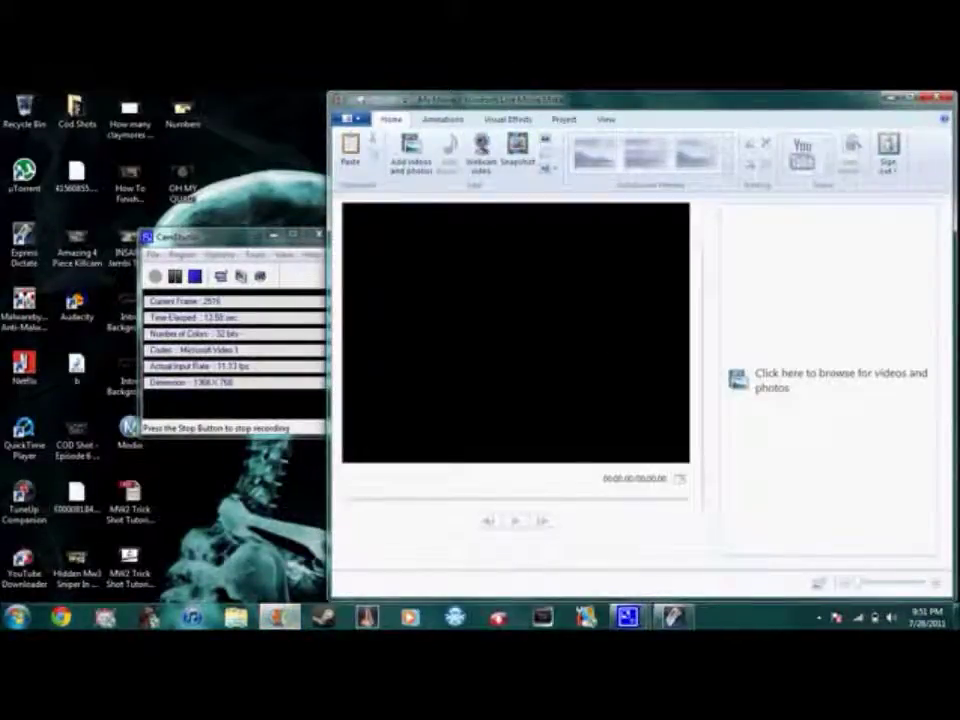
left_click(909, 98)
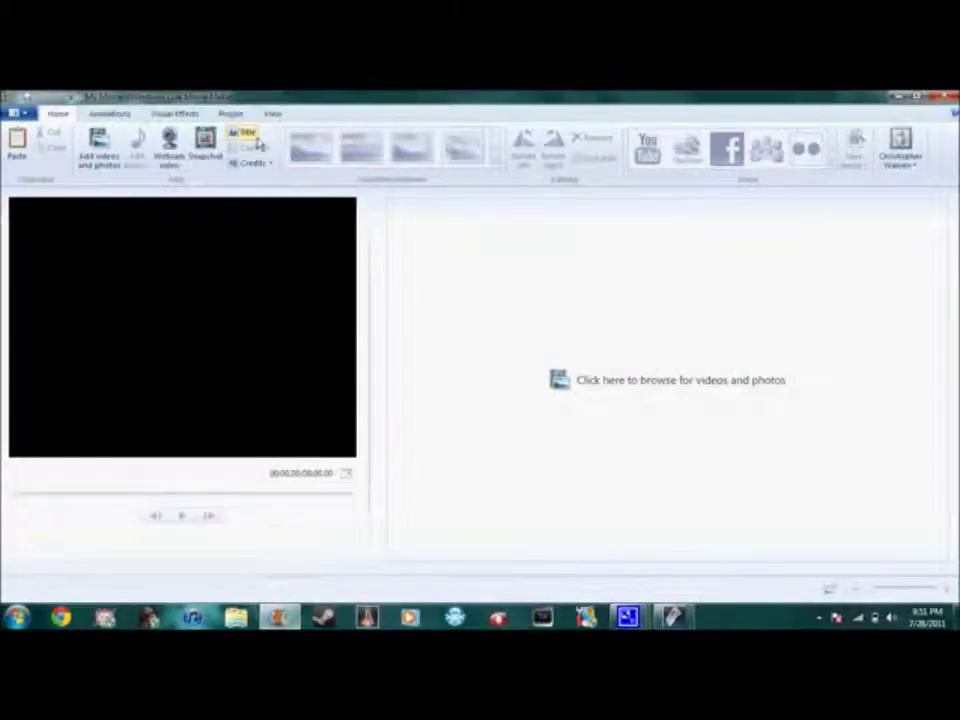
left_click(27, 117)
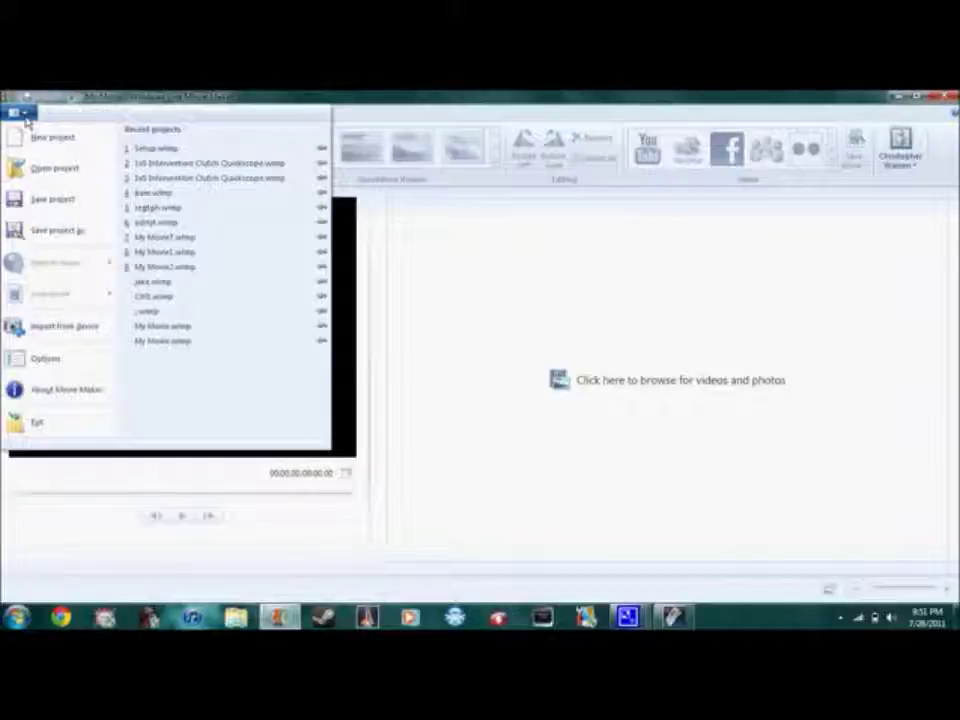
left_click(156, 160)
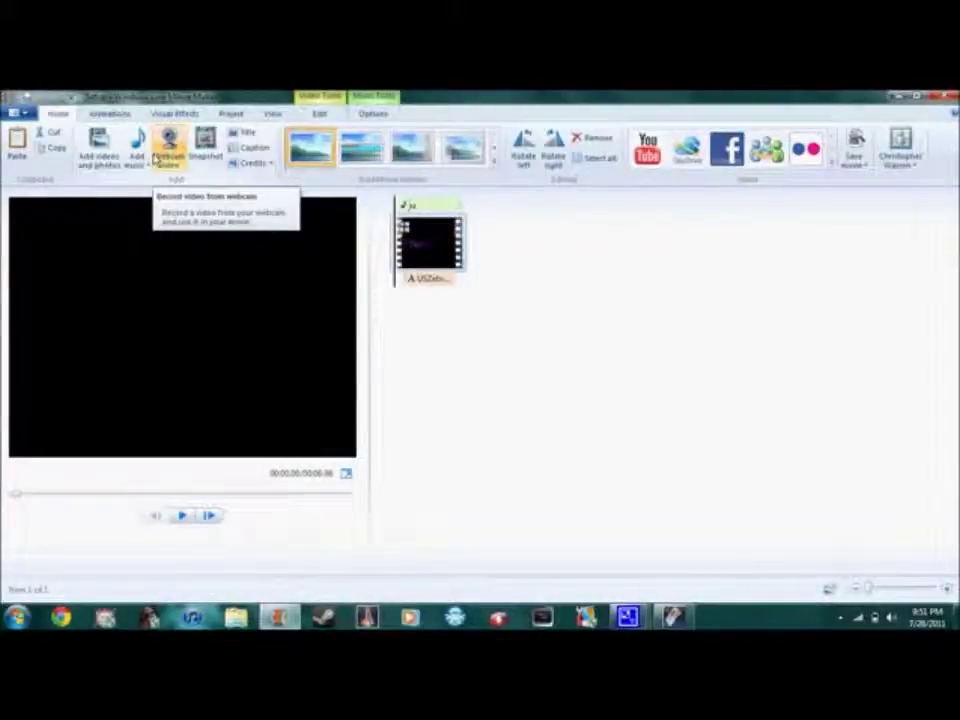
- Play the Setup project's intro clip through to its end, and close Movie Maker
left_click(181, 516)
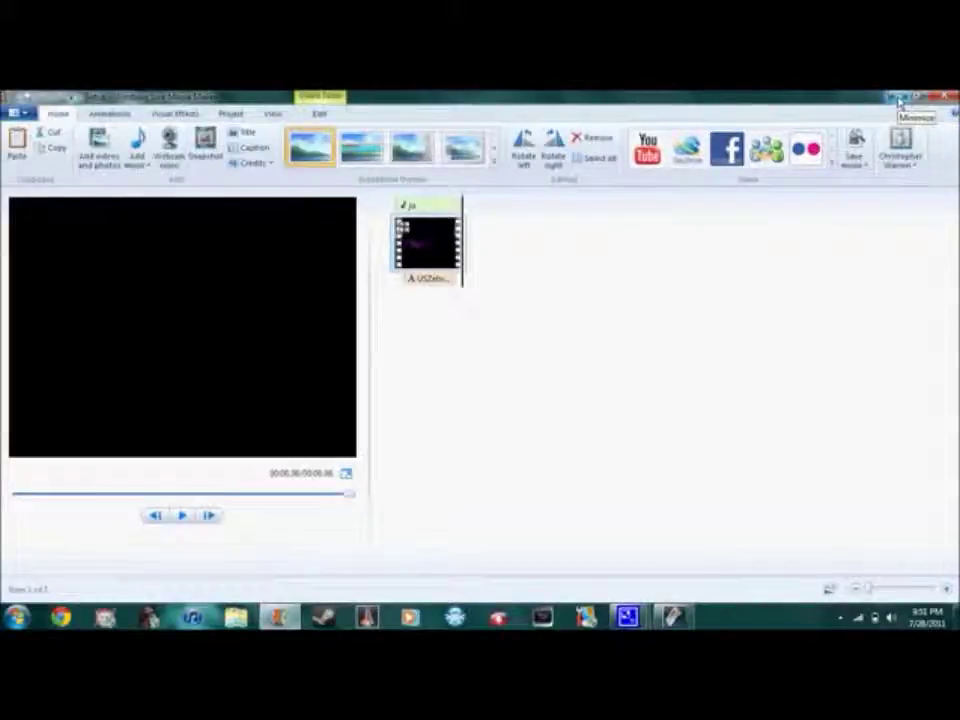
left_click(941, 97)
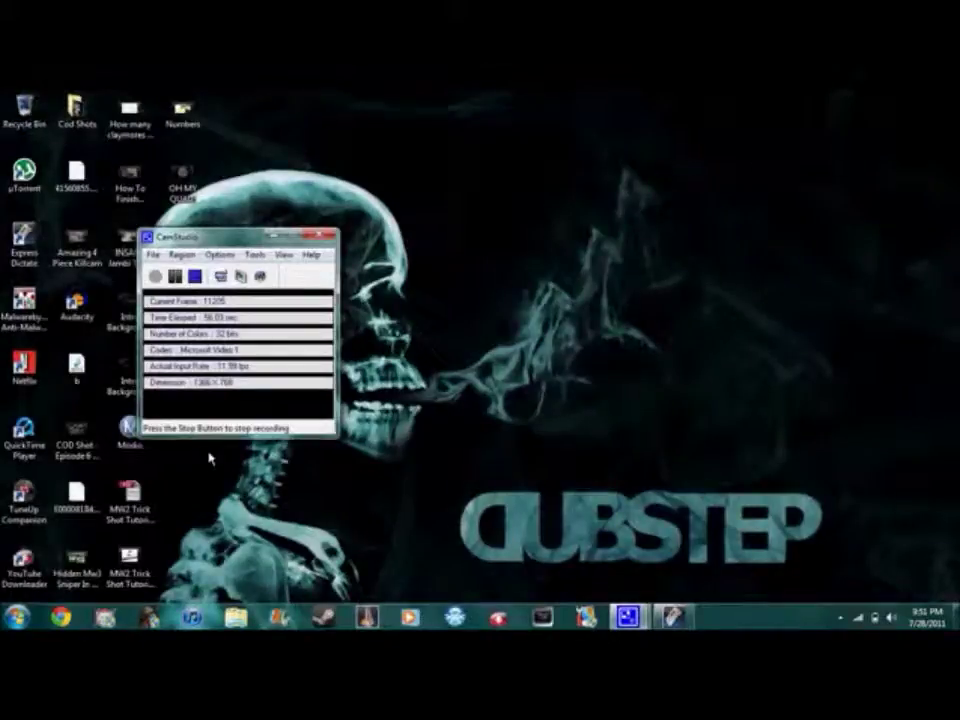
- Move the CamStudio window clear of the desktop icons and watch the Intro Backgrounds_Greenscreen 2 video from the desktop
left_click_drag(257, 241, 441, 235)
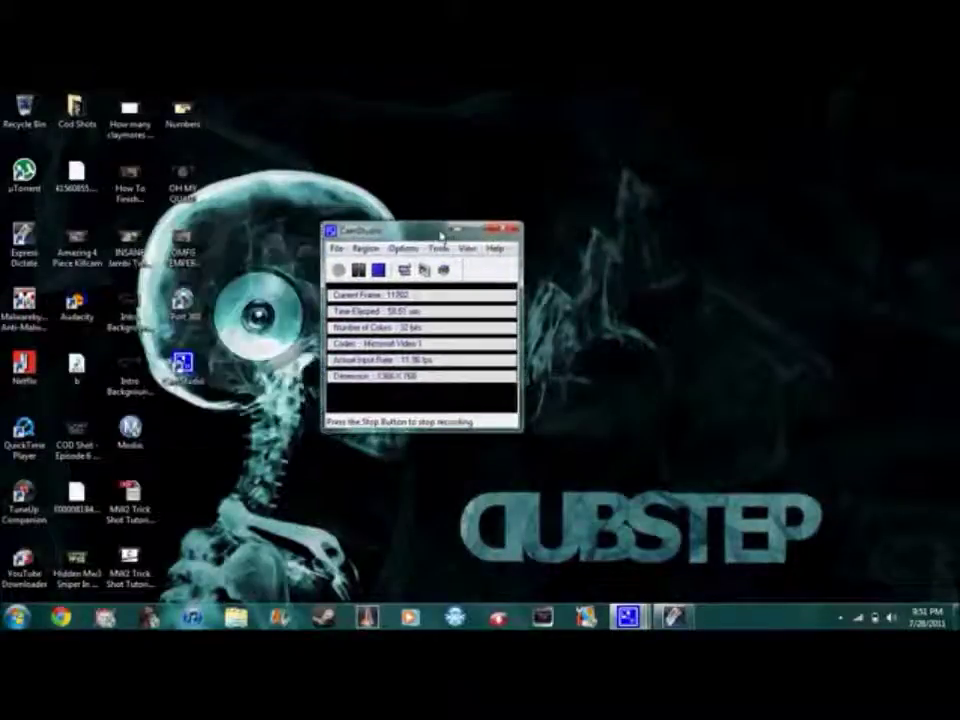
left_click(125, 313)
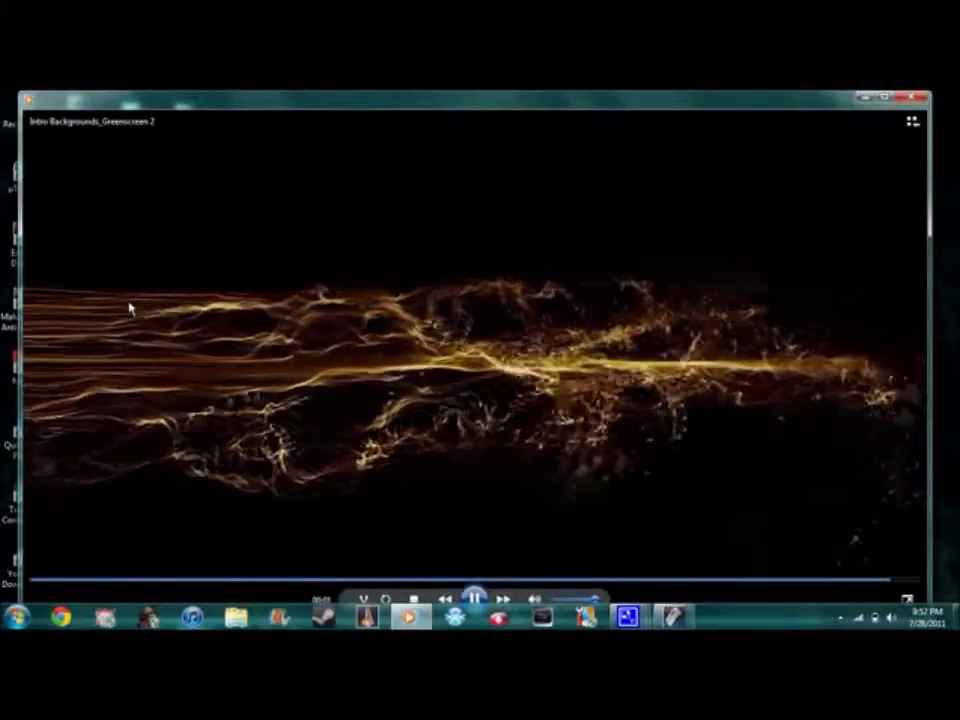
left_click(907, 98)
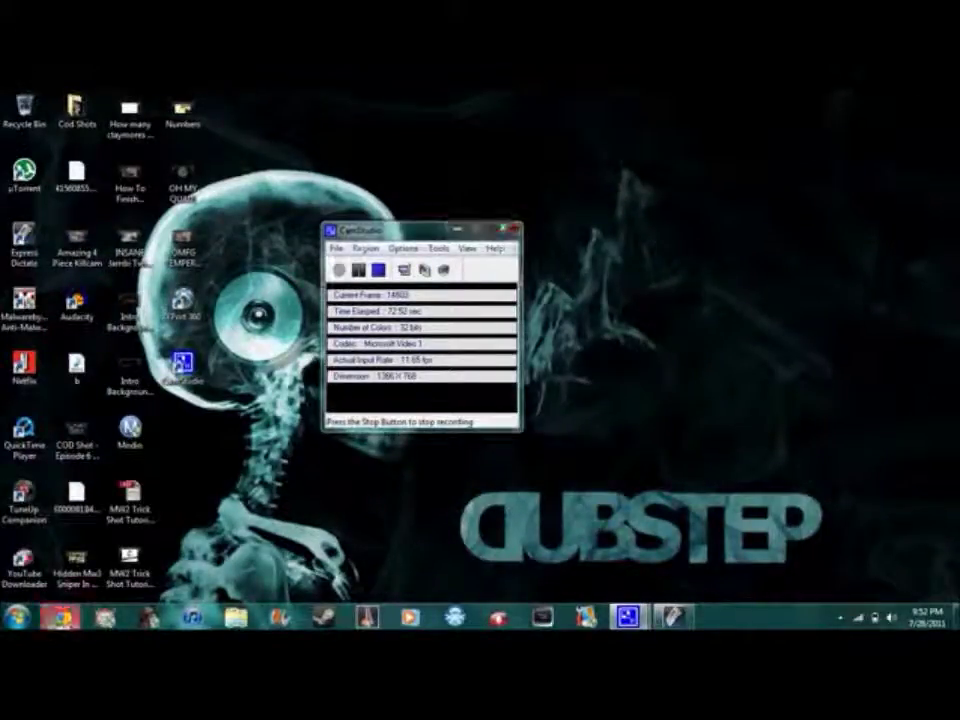
- Switch to Chrome and search YouTube for "intro backgrounds green screen"
left_click(61, 617)
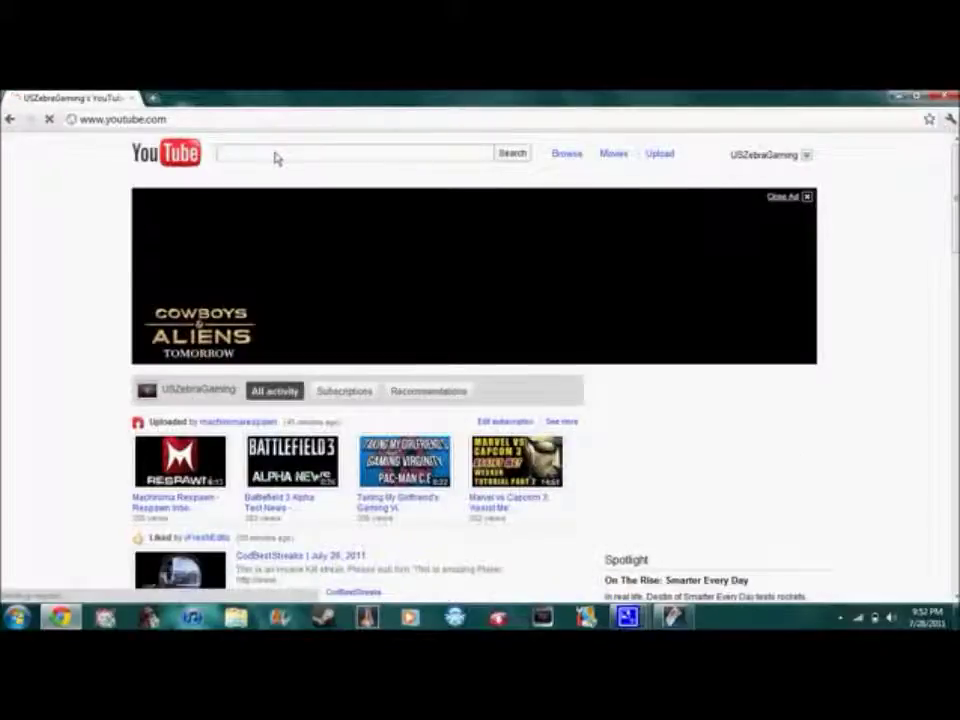
right_click(277, 156)
left_click(340, 233)
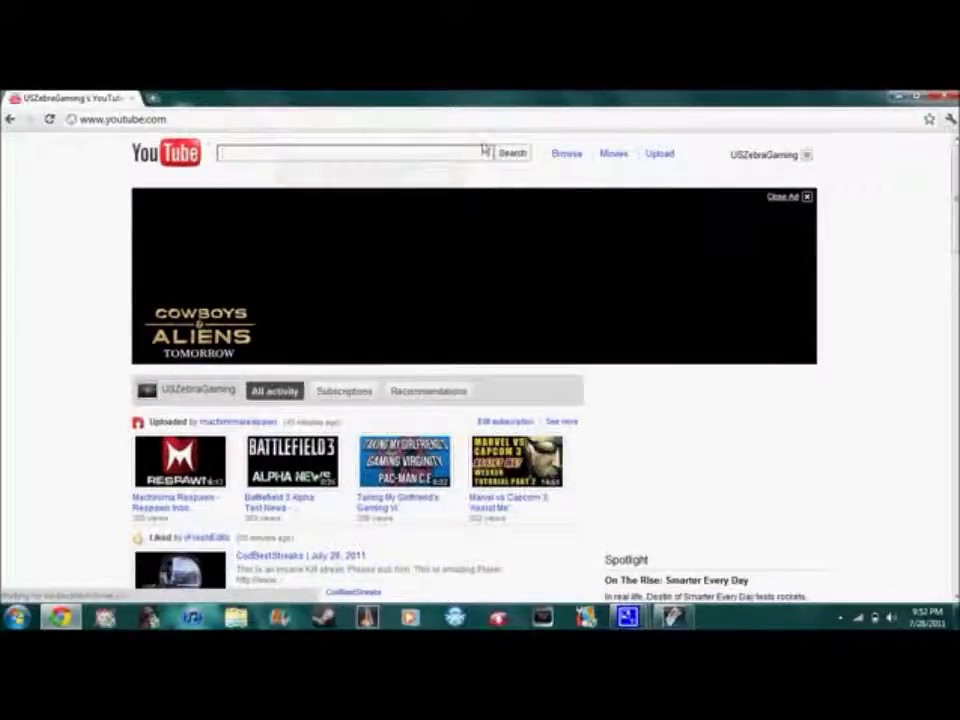
right_click(440, 155)
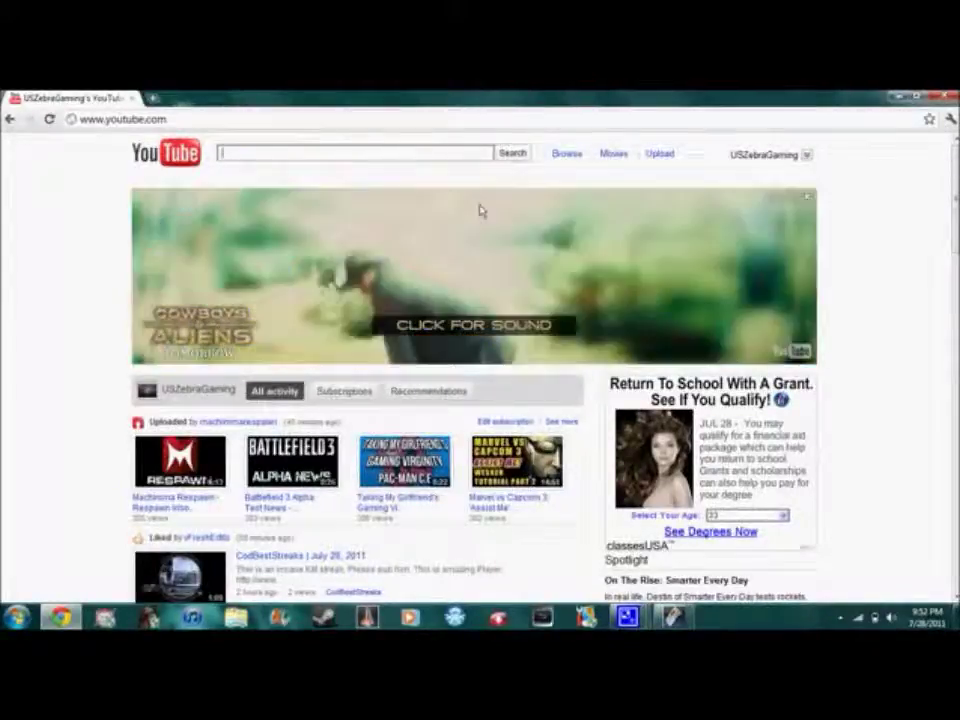
type("inn")
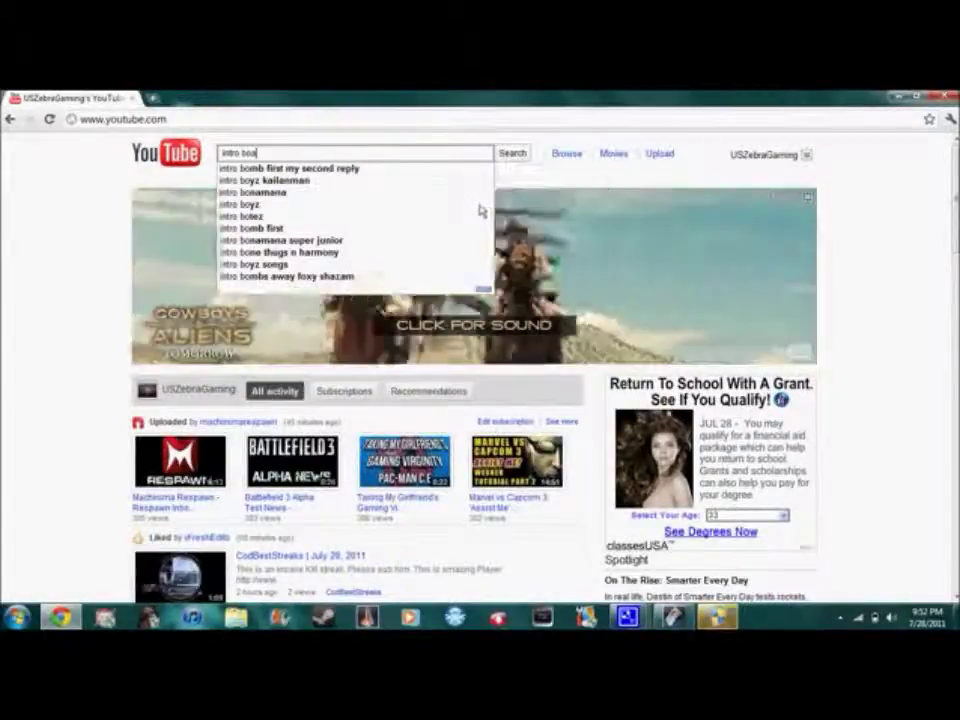
key("BackSpace")
key("BackSpace")
key("BackSpace")
type("cackgr")
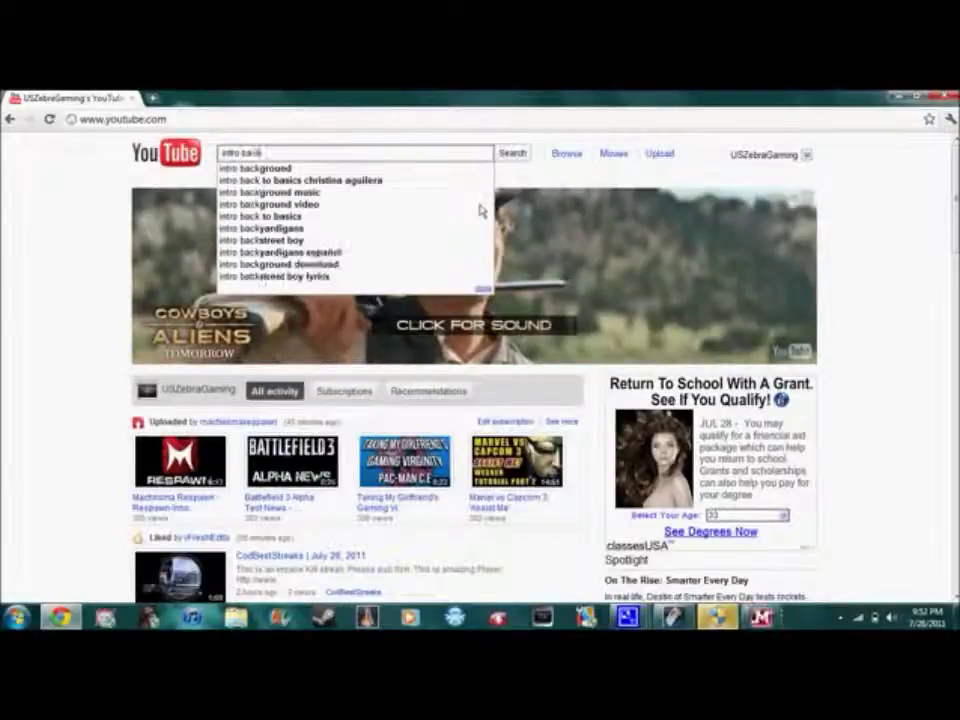
type("ounds")
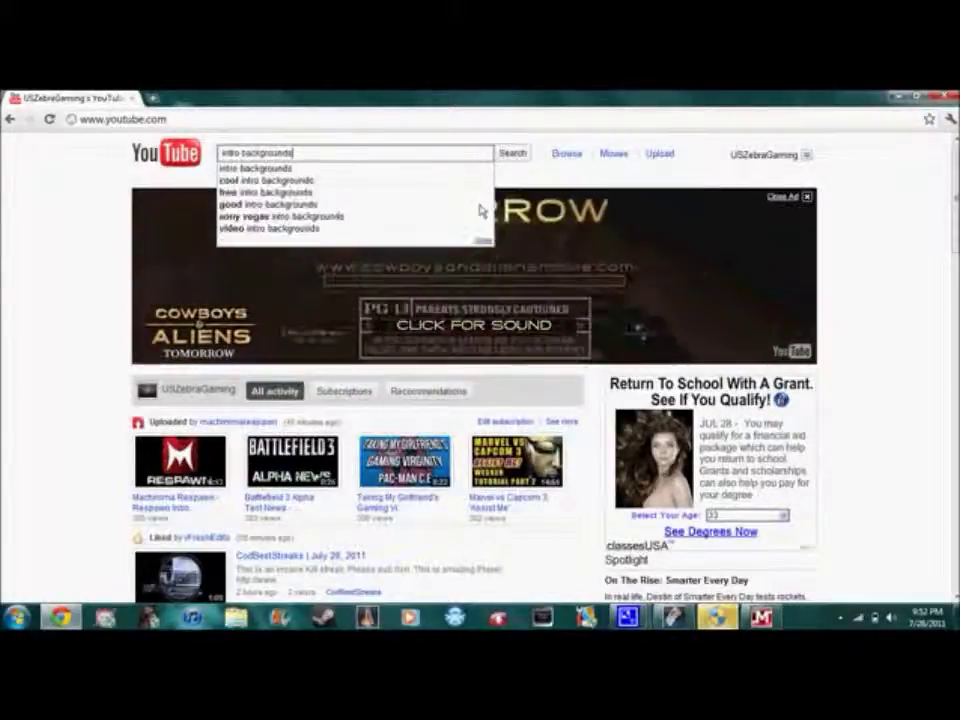
type(" af")
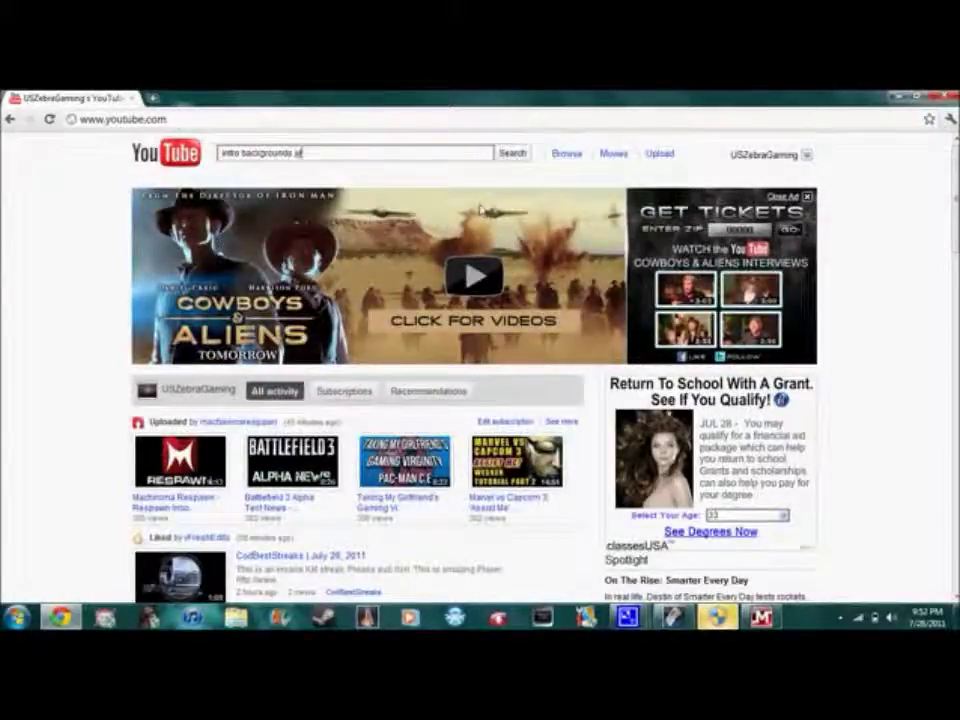
type("een screen")
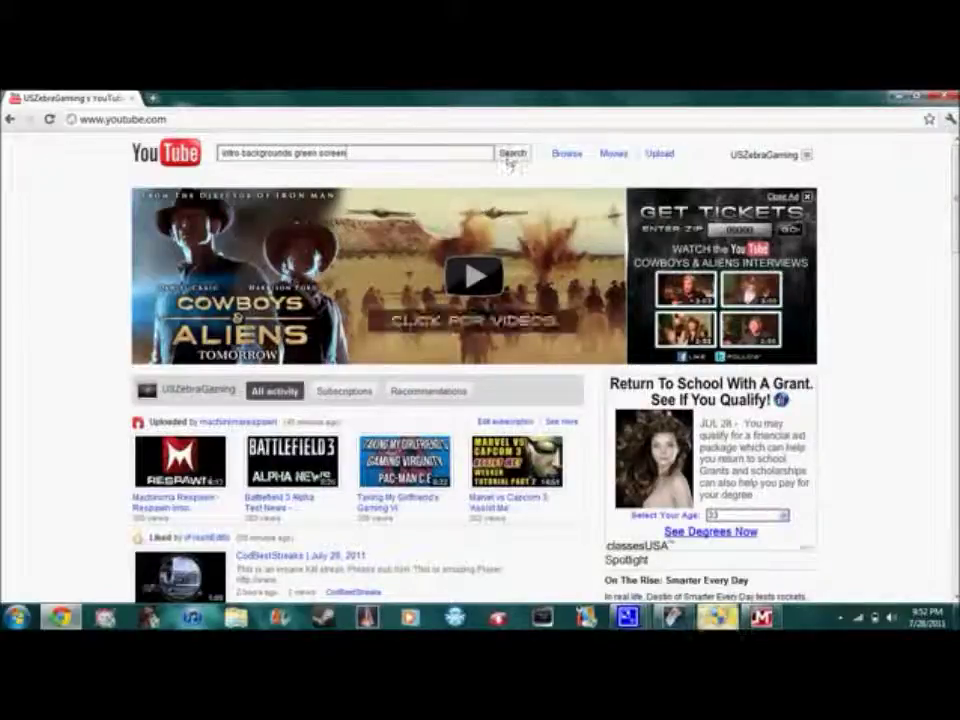
left_click(509, 156)
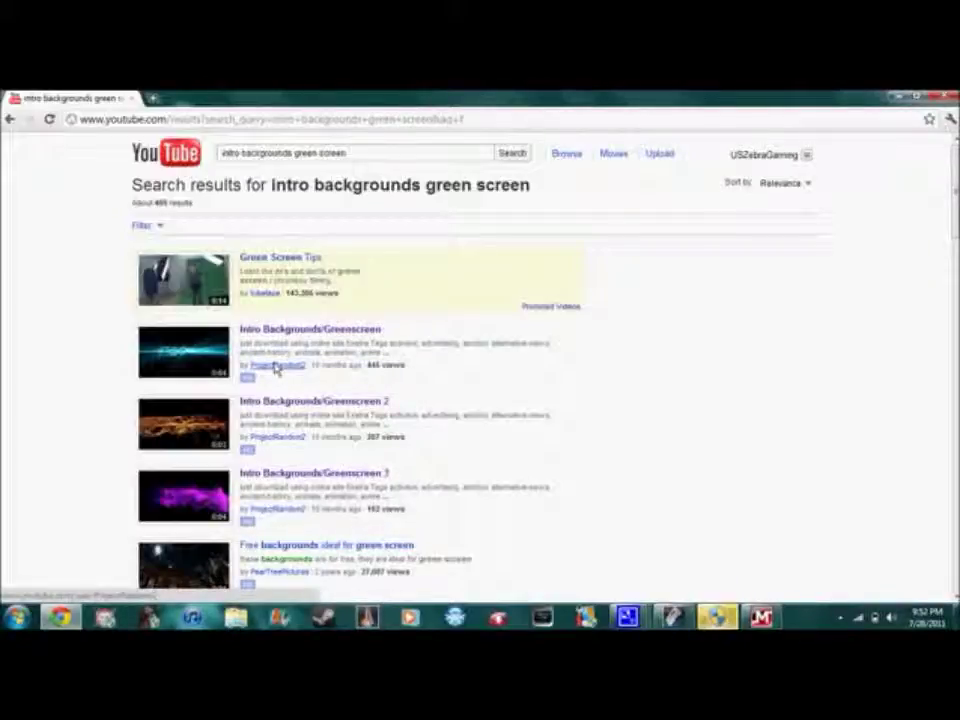
- Watch the Intro Backgrounds/Greenscreen and Intro Backgrounds/Greenscreen 2 videos to compare the available backgrounds
left_click(290, 331)
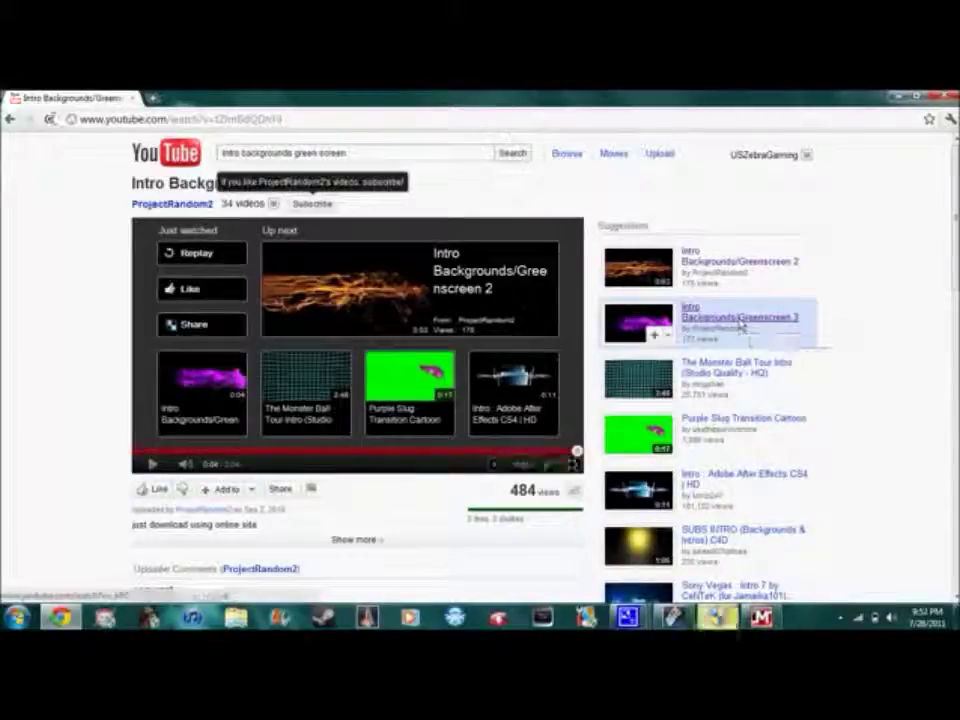
left_click(740, 320)
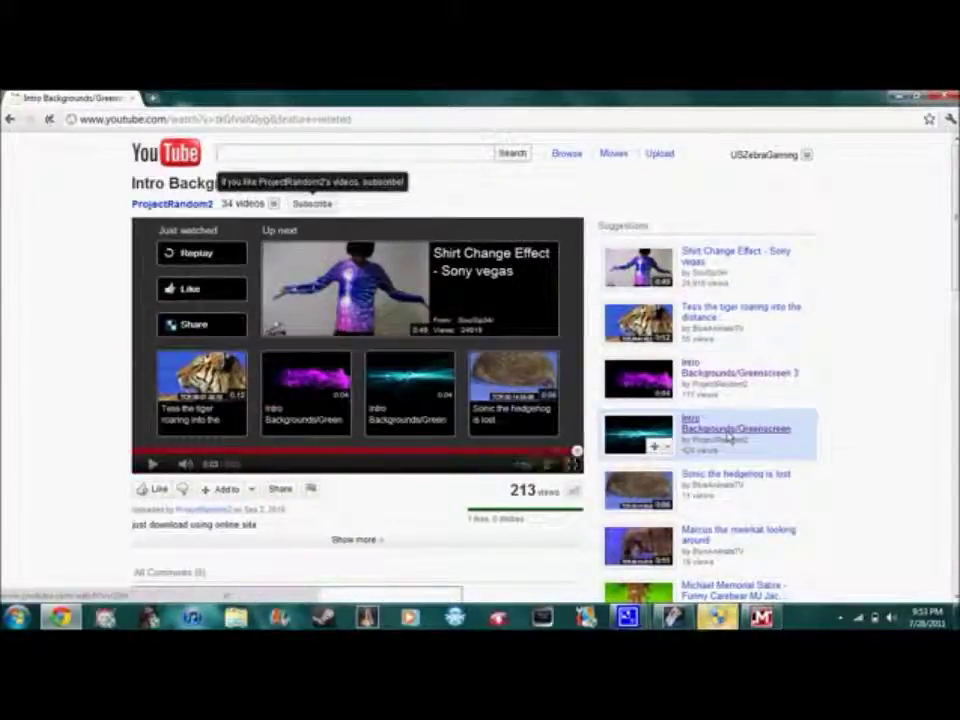
left_click(732, 432)
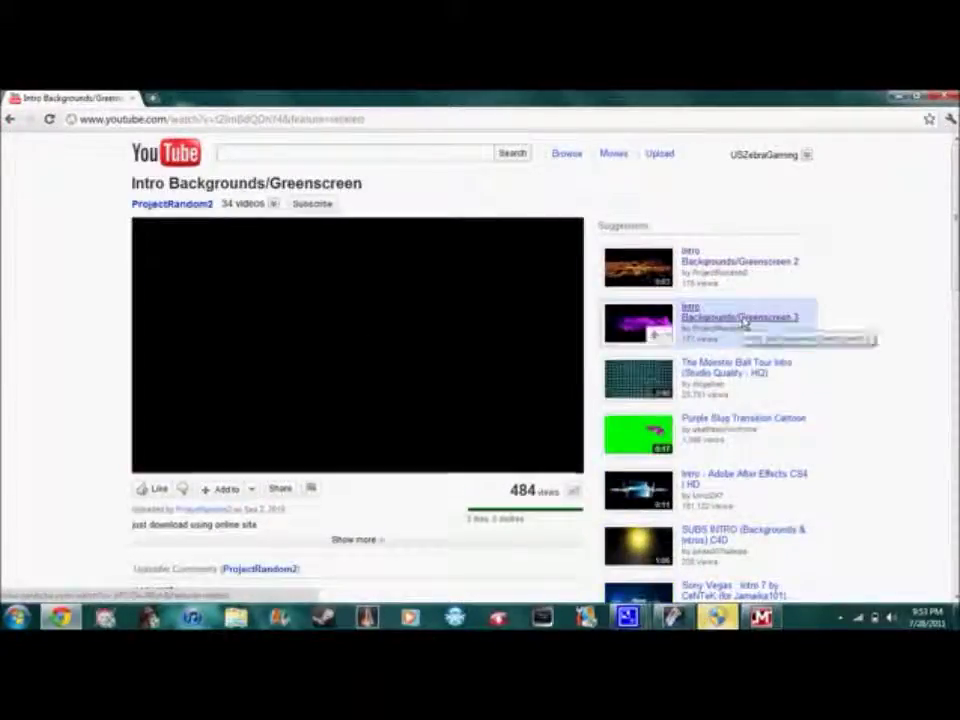
- Open the Intro Backgrounds/Greenscreen 3 video, copy its page URL and minimize the browser
left_click(742, 320)
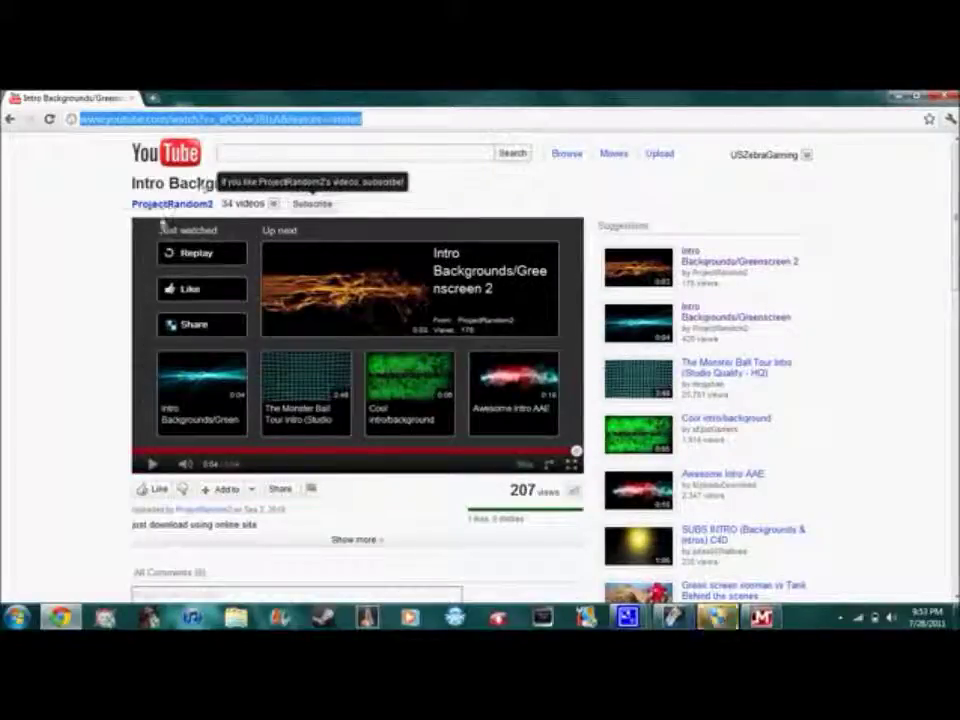
right_click(279, 130)
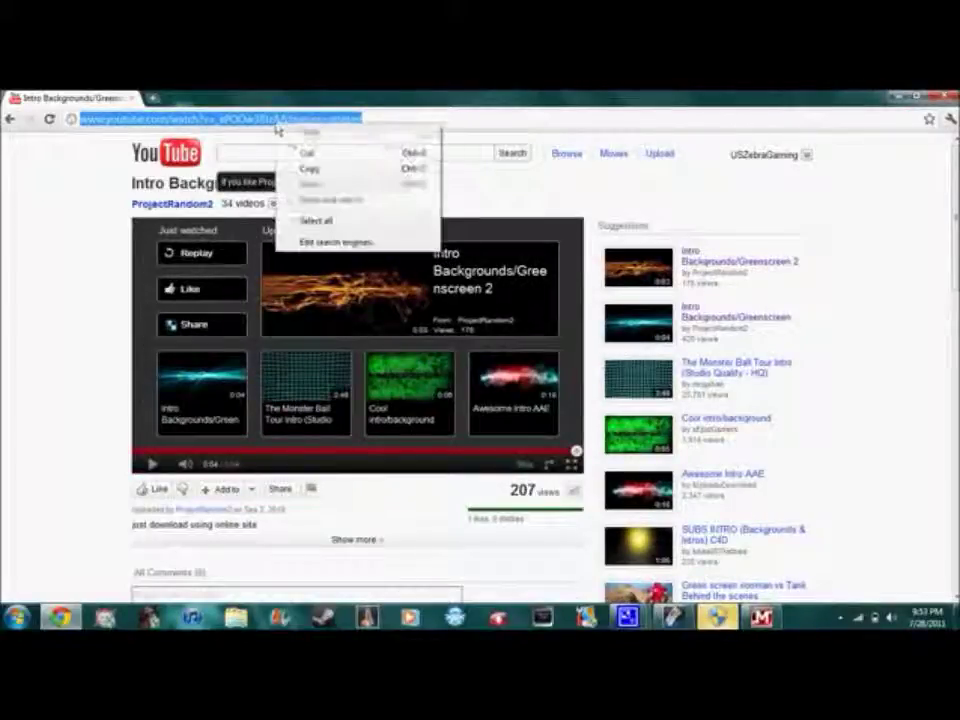
left_click(306, 168)
left_click(893, 97)
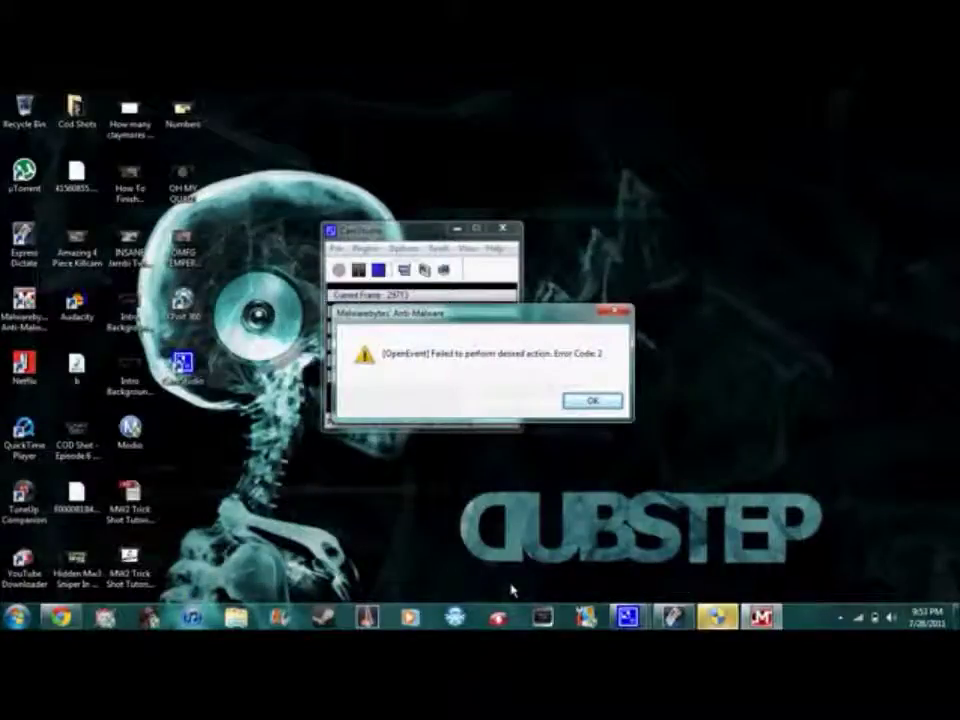
- Dismiss the Malwarebytes error and launch YouTube Downloader, restarting it once
left_click(611, 316)
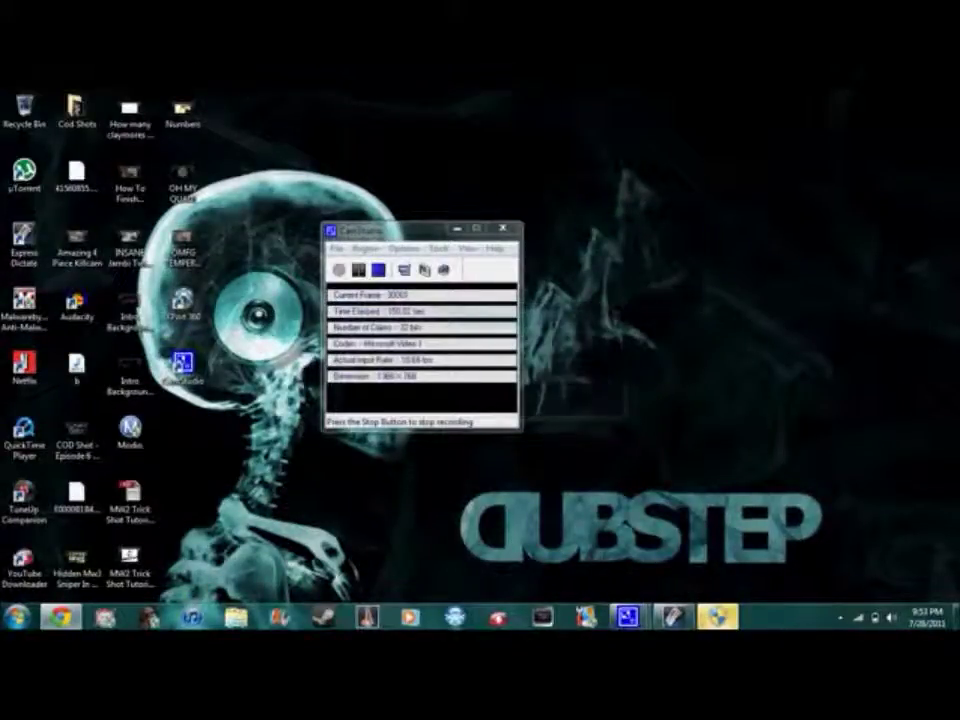
left_click(498, 619)
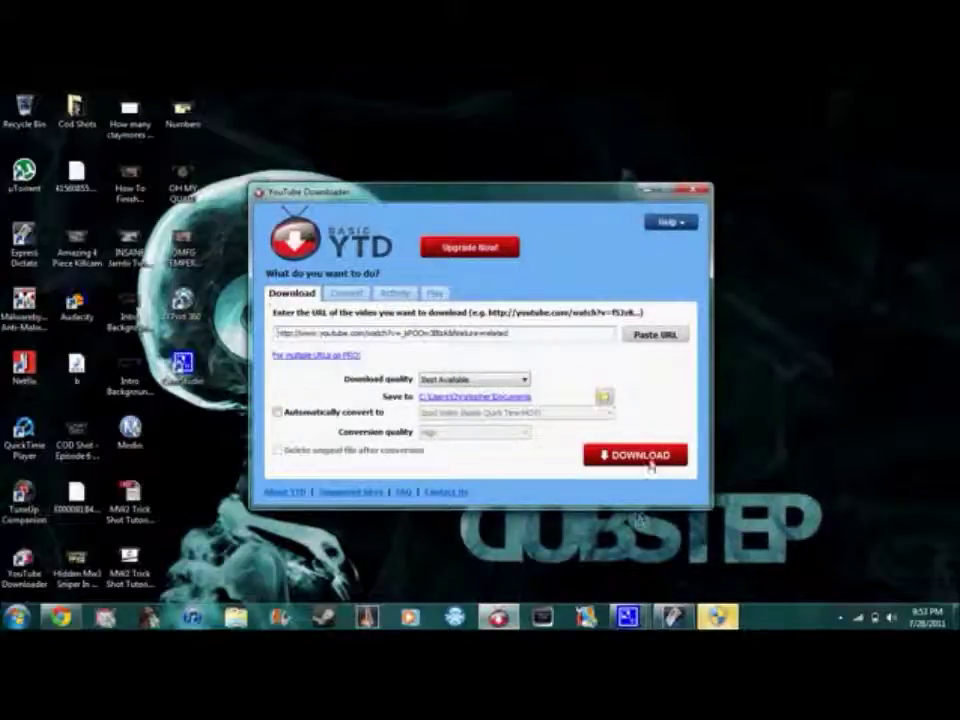
left_click(697, 191)
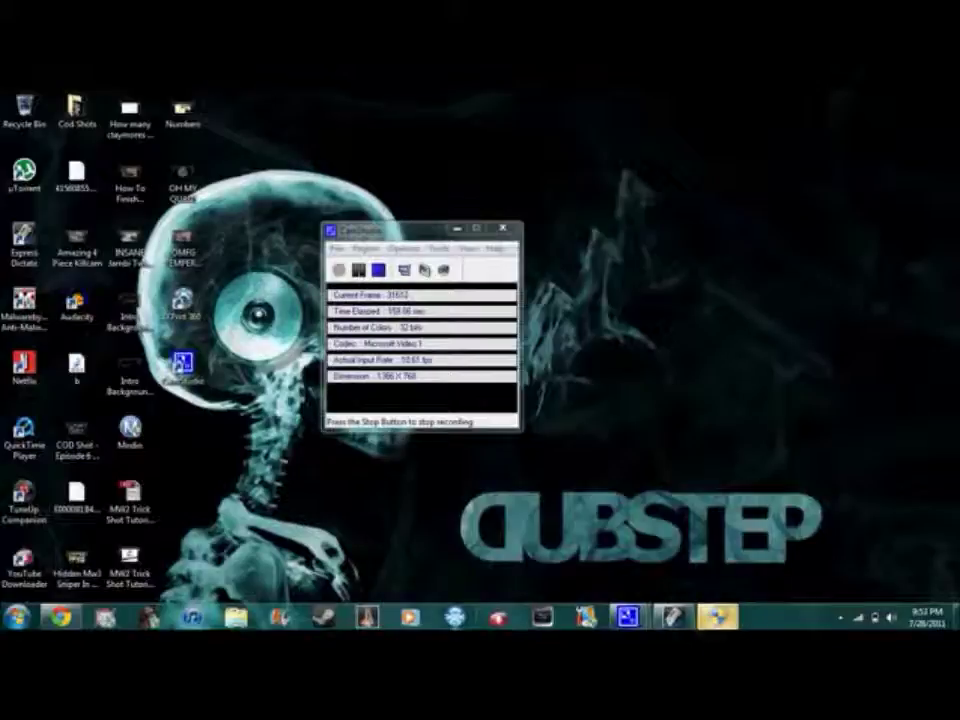
left_click(499, 618)
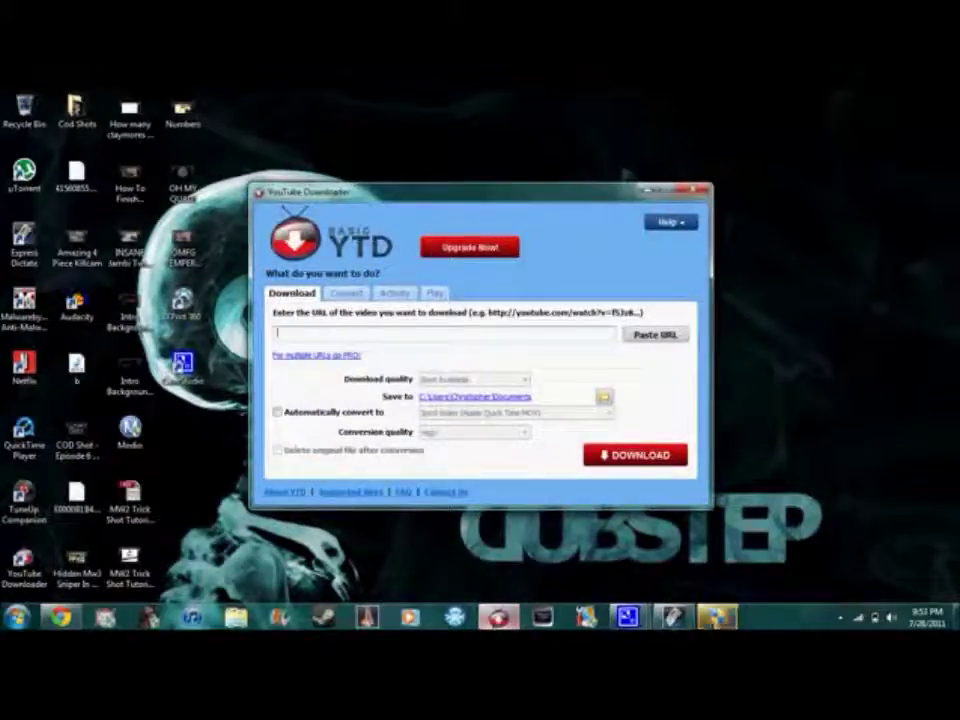
- Look through the downloader's Convert, Activity and Play functions and return to the video conversion settings
left_click(345, 292)
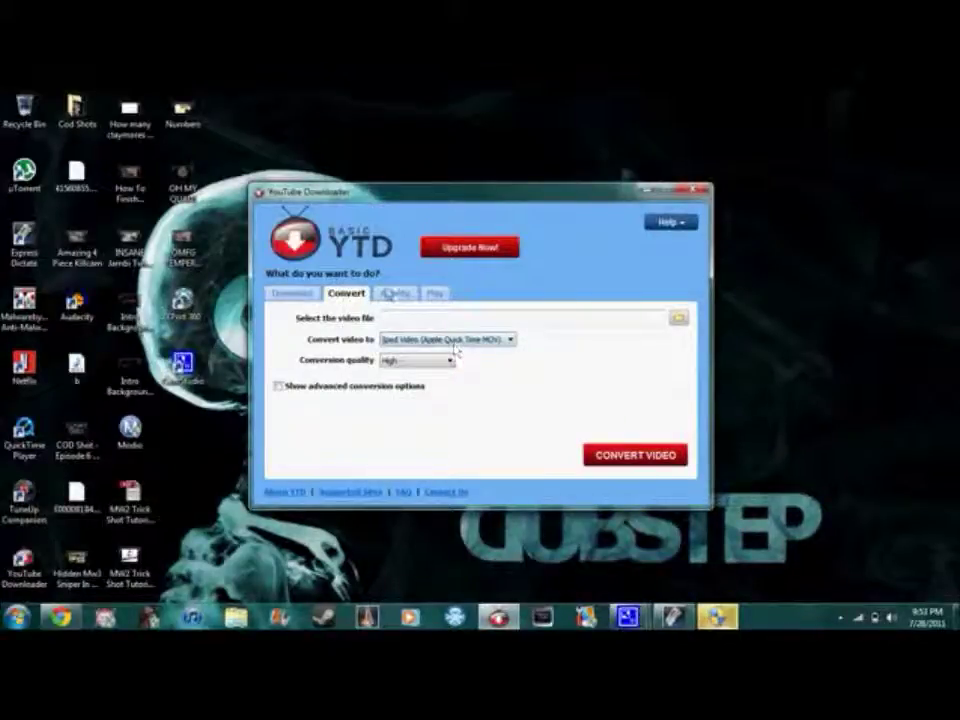
left_click(390, 293)
left_click(438, 296)
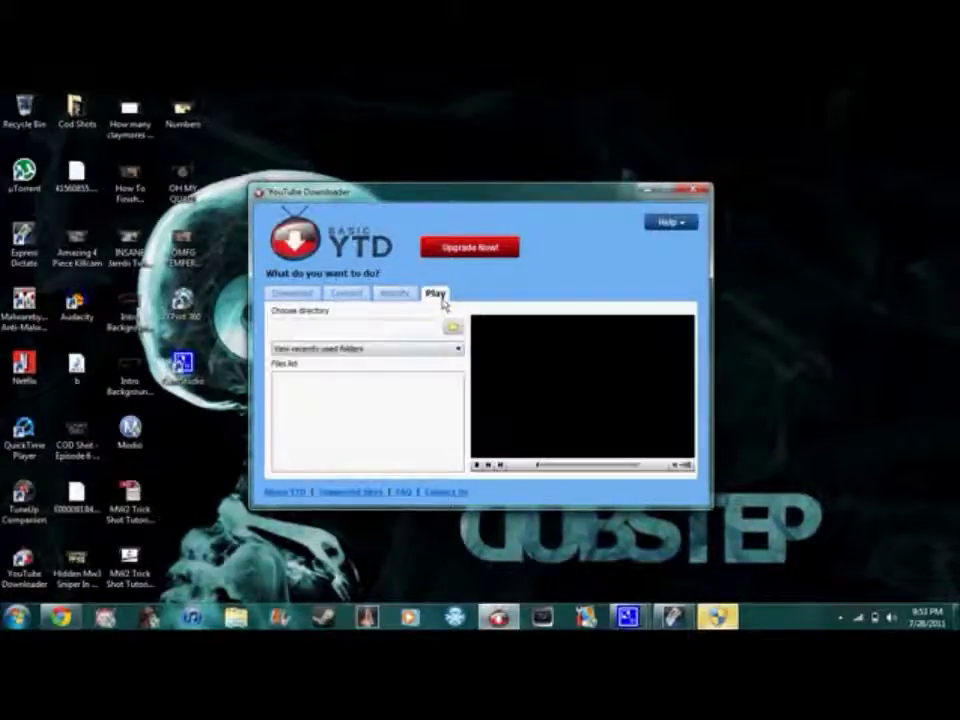
left_click(346, 300)
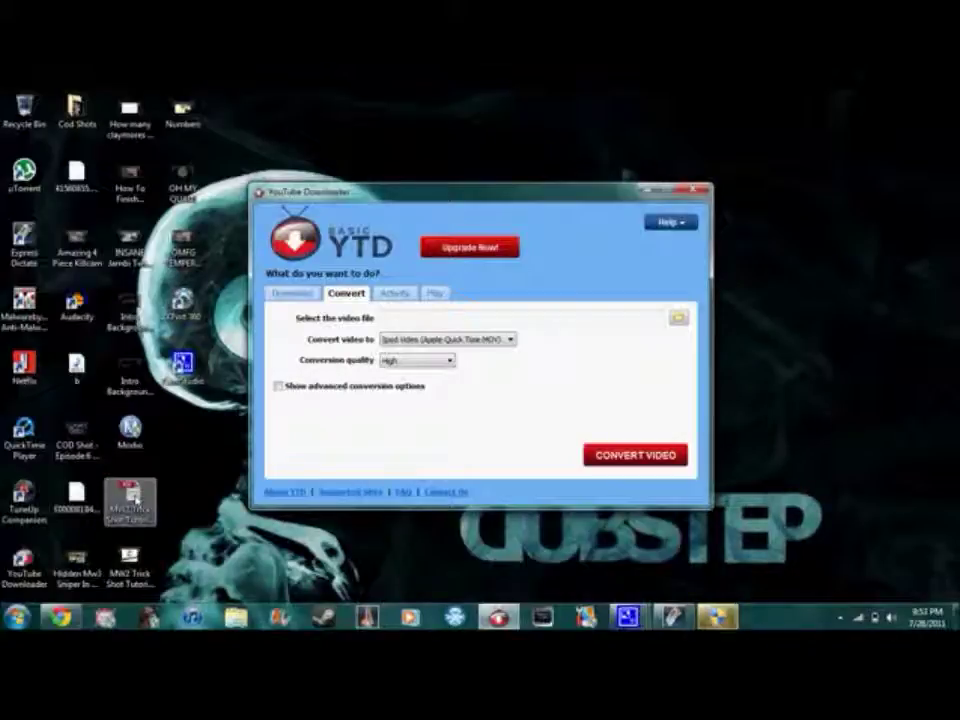
- Move the MW2 Trick Shot Tutorial video on the desktop to the spot beside the tutorial's other file
mouse_move(137, 500)
left_mouse_down()
mouse_move(190, 490)
mouse_move(131, 507)
left_mouse_up()
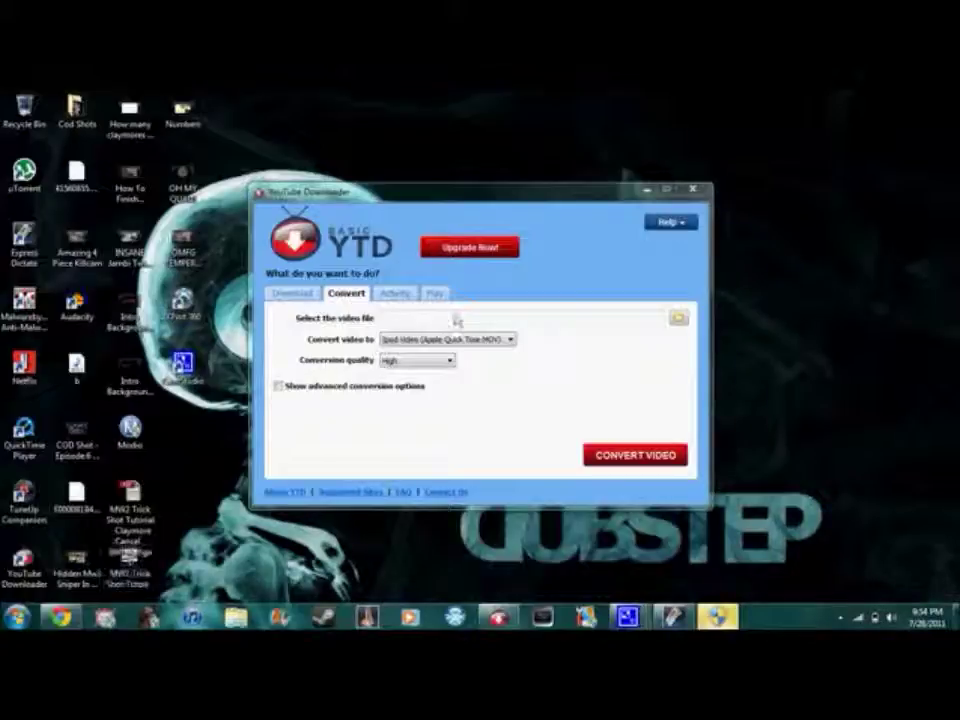
left_click_drag(150, 570, 148, 588)
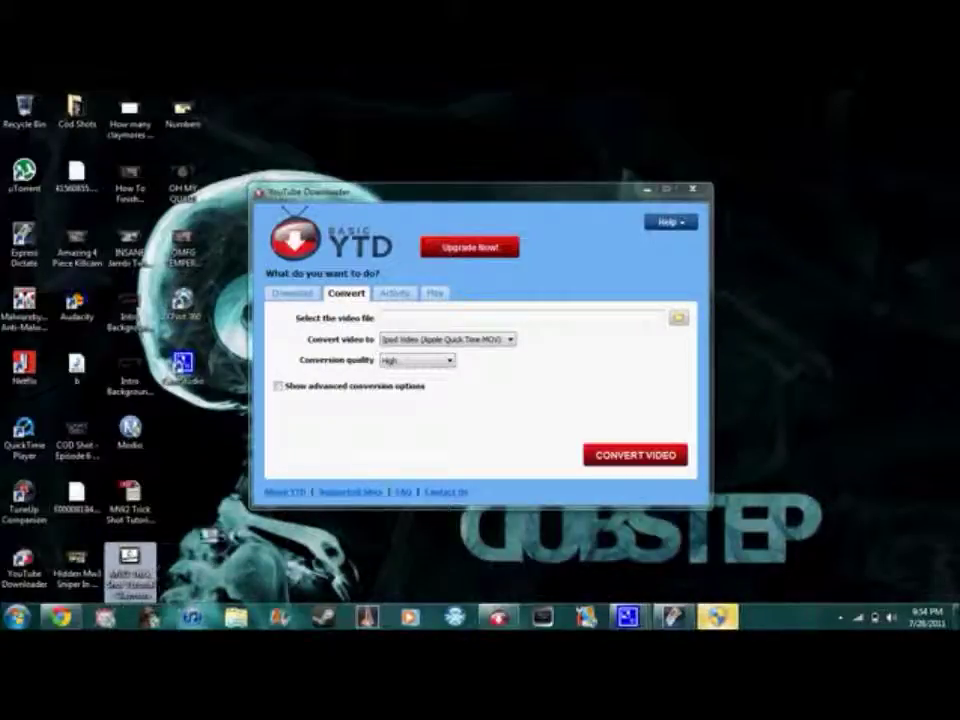
left_click_drag(216, 590, 200, 515)
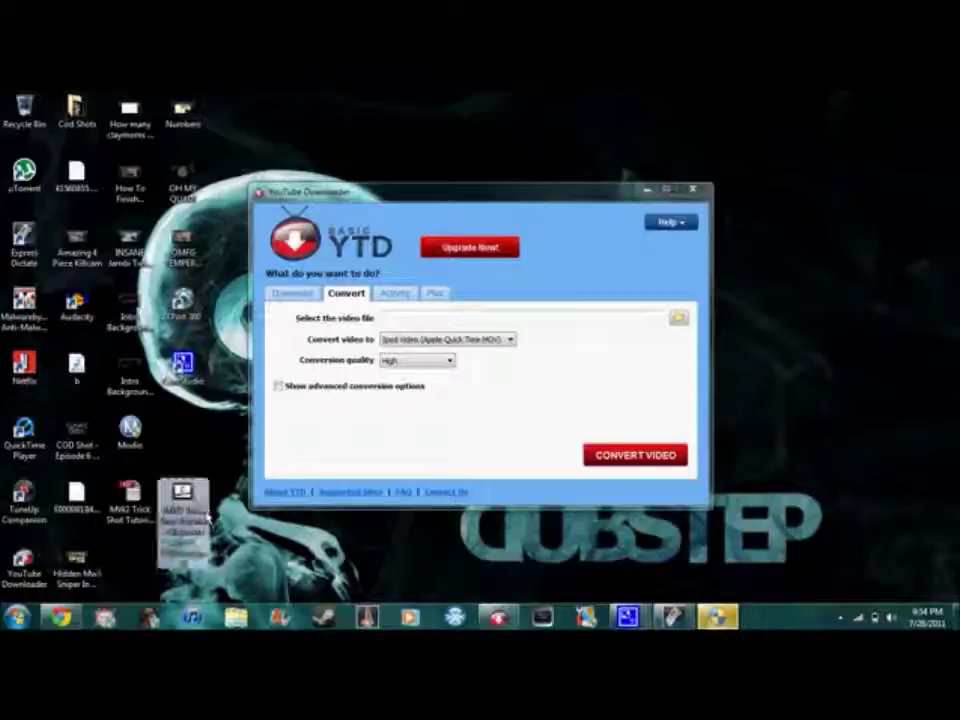
- Review the available conversion formats, choosing Iphone Video (MPEG-4 MP4) and returning to Ipod Video (Apple Quick Time MOV)
left_click(509, 340)
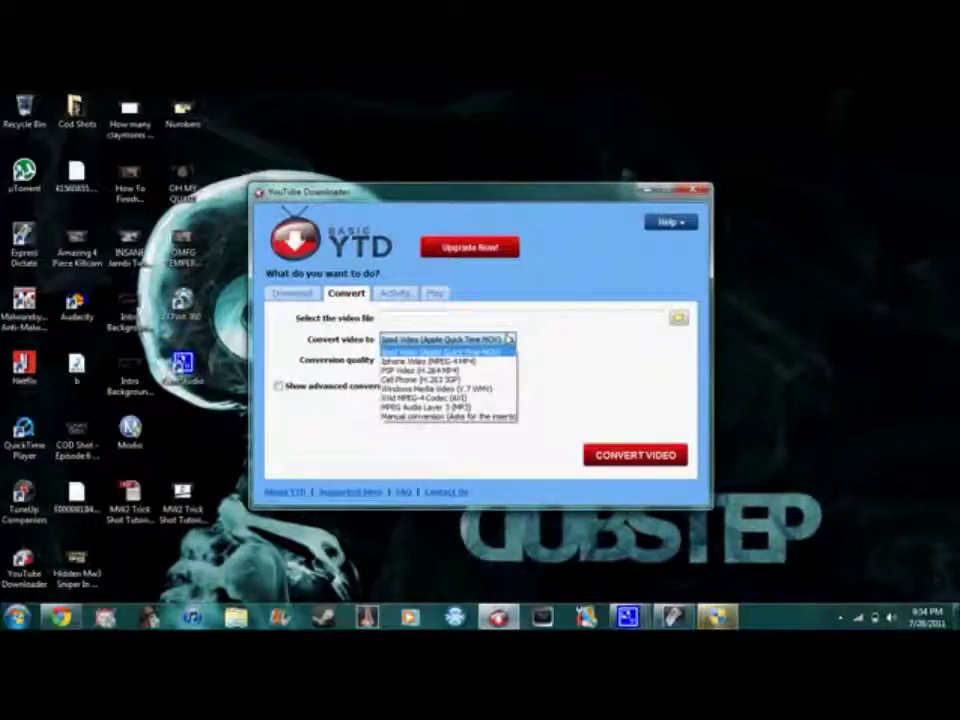
left_click(509, 340)
left_click(443, 342)
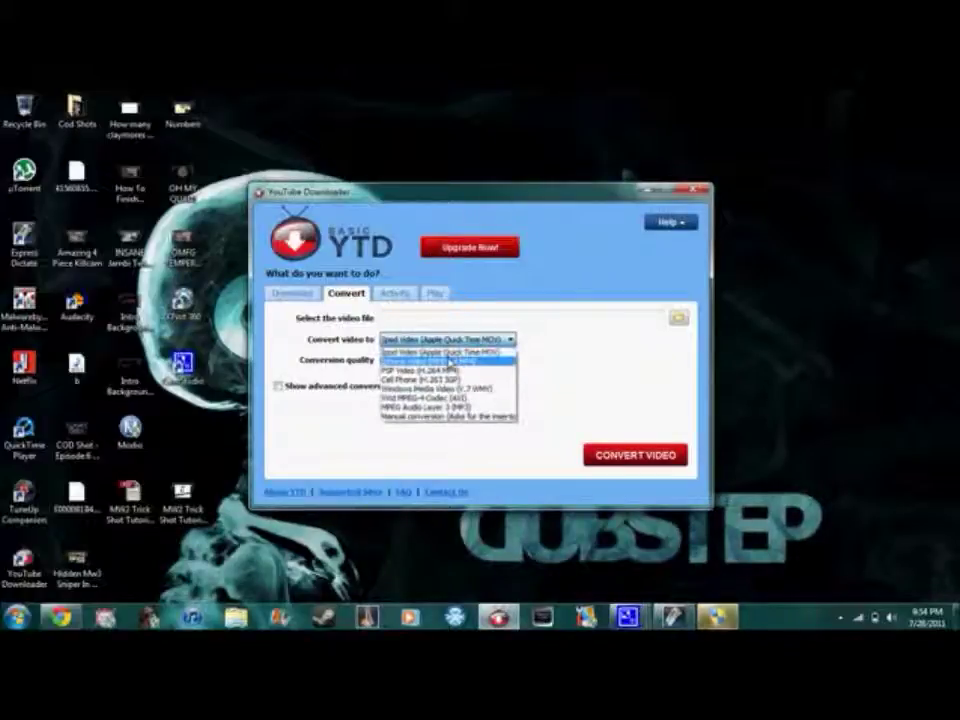
left_click(449, 361)
left_click(462, 340)
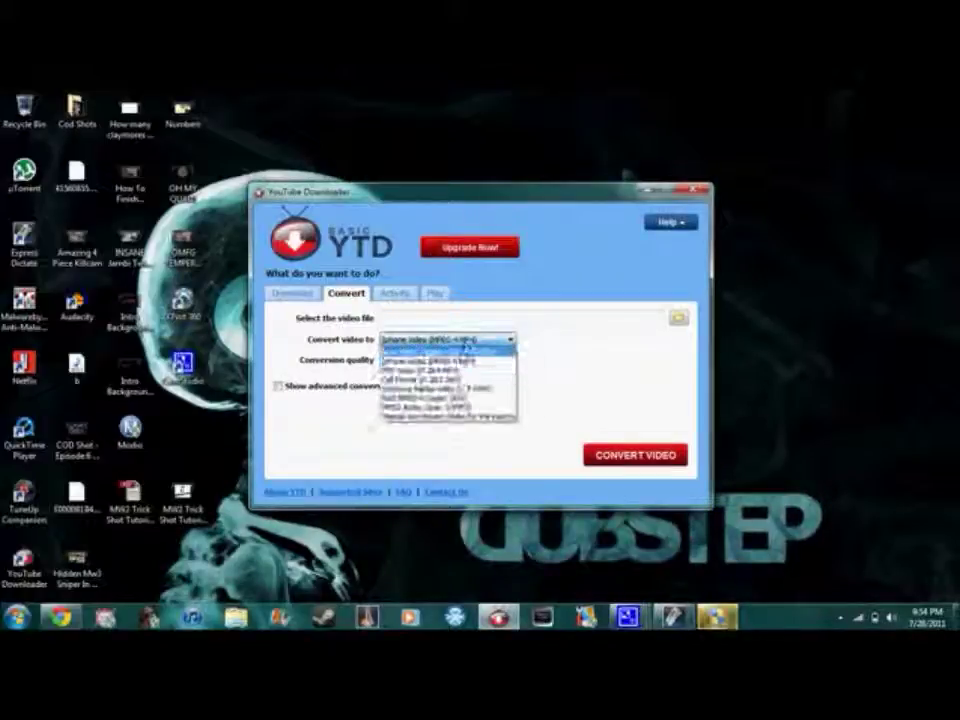
left_click(460, 351)
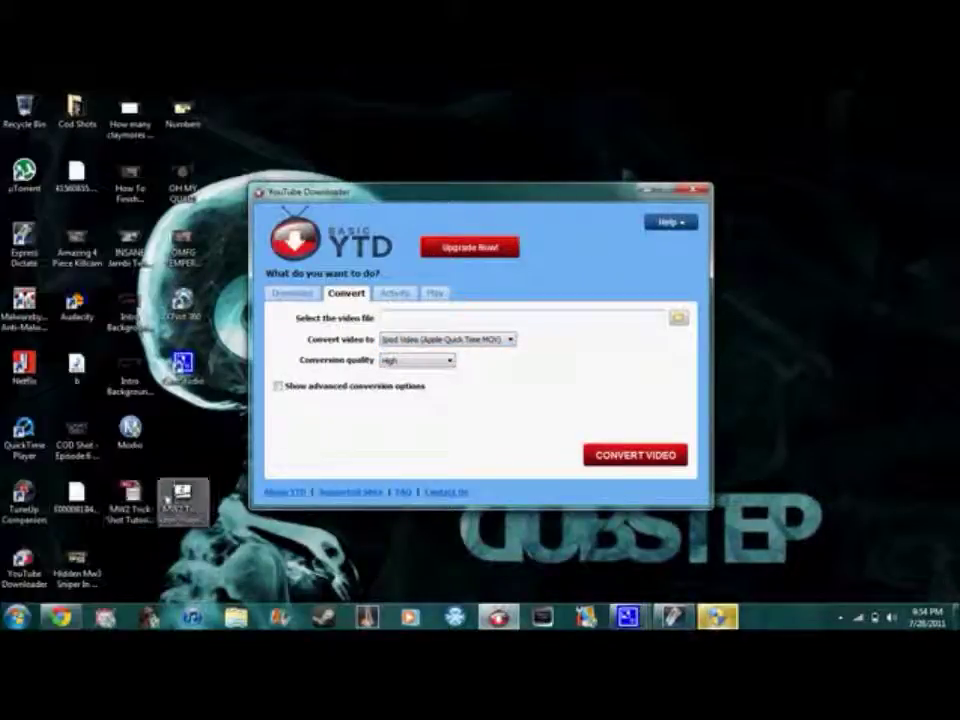
- Move the MW2 Trick Shot Tutorial video below the tutorial's other file on the desktop and close YouTube Downloader
left_click_drag(182, 497, 132, 556)
left_click(699, 190)
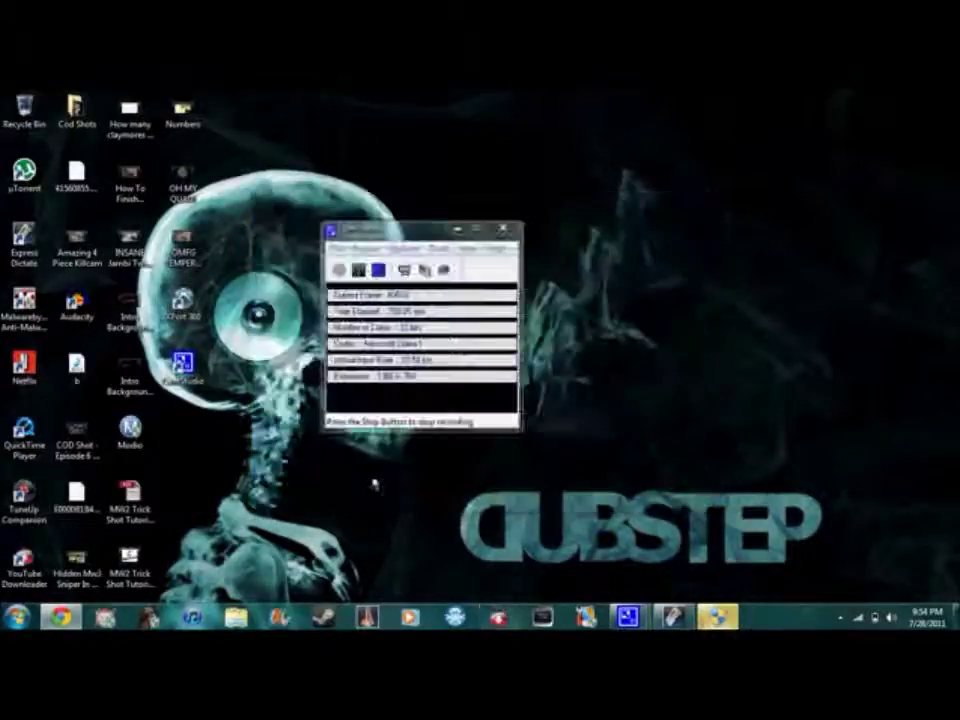
- Open Windows Live Movie Maker, add the upper Intro Background video from the desktop and play it
left_click(236, 617)
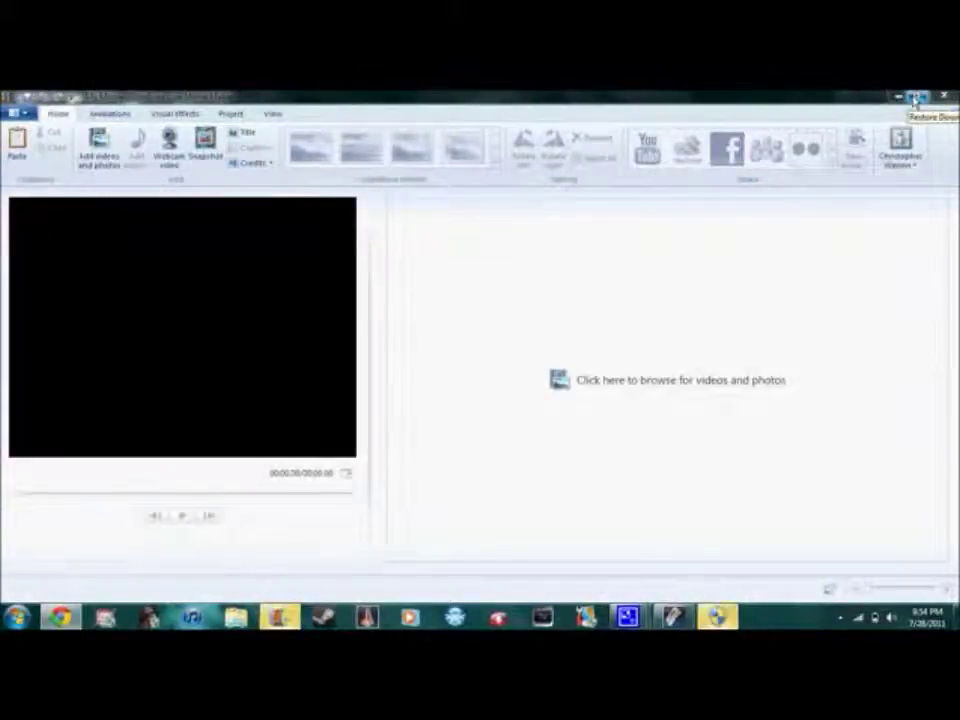
left_click(916, 99)
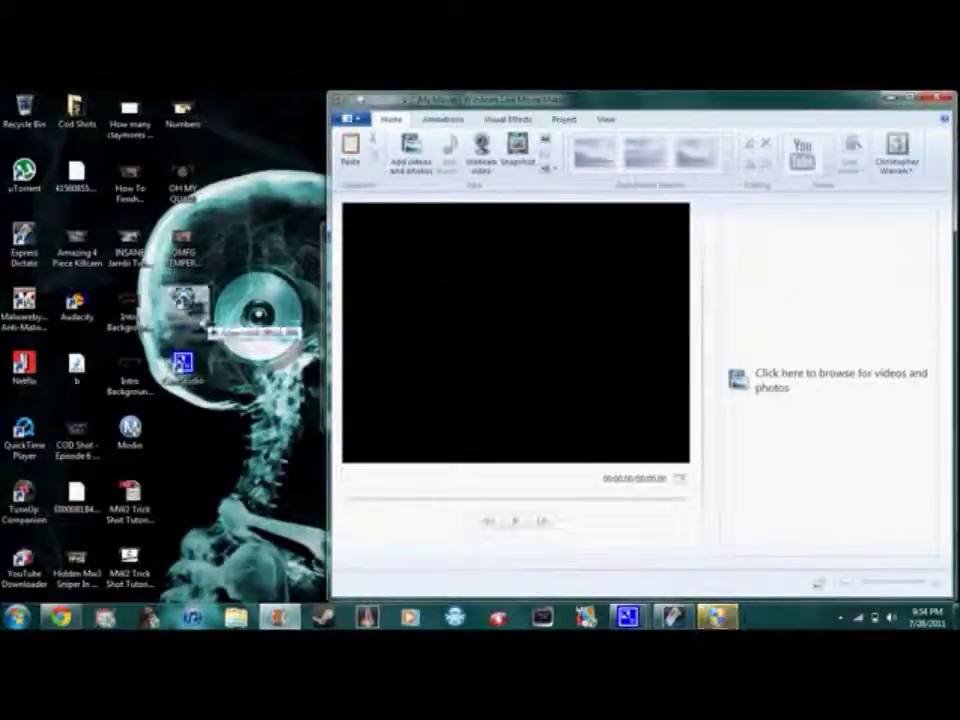
left_click(132, 316)
left_click_drag(135, 312, 780, 250)
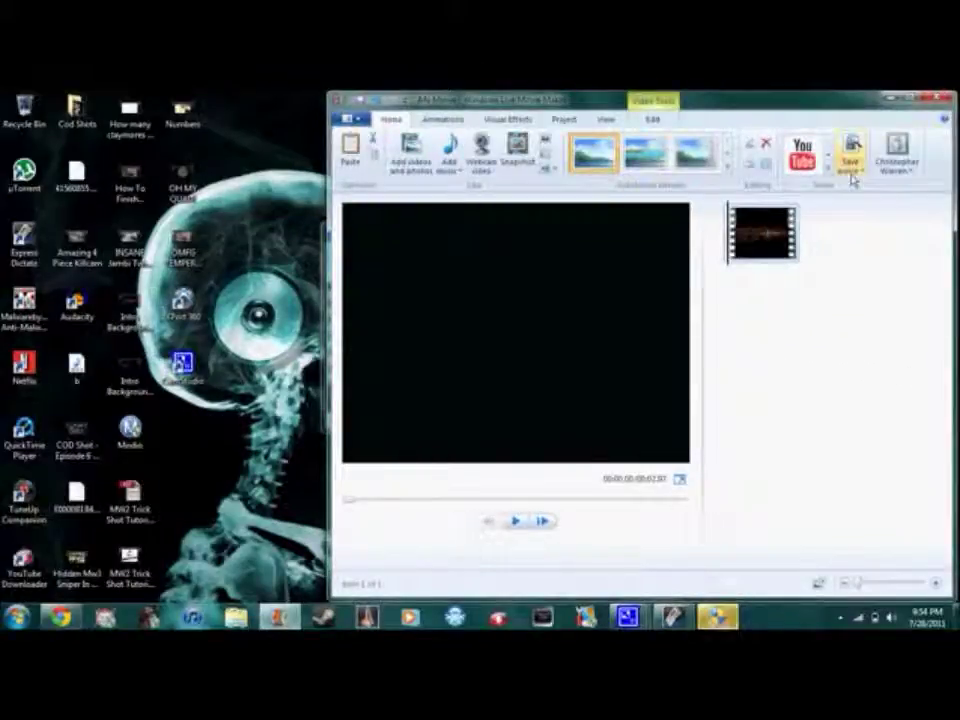
left_click(917, 98)
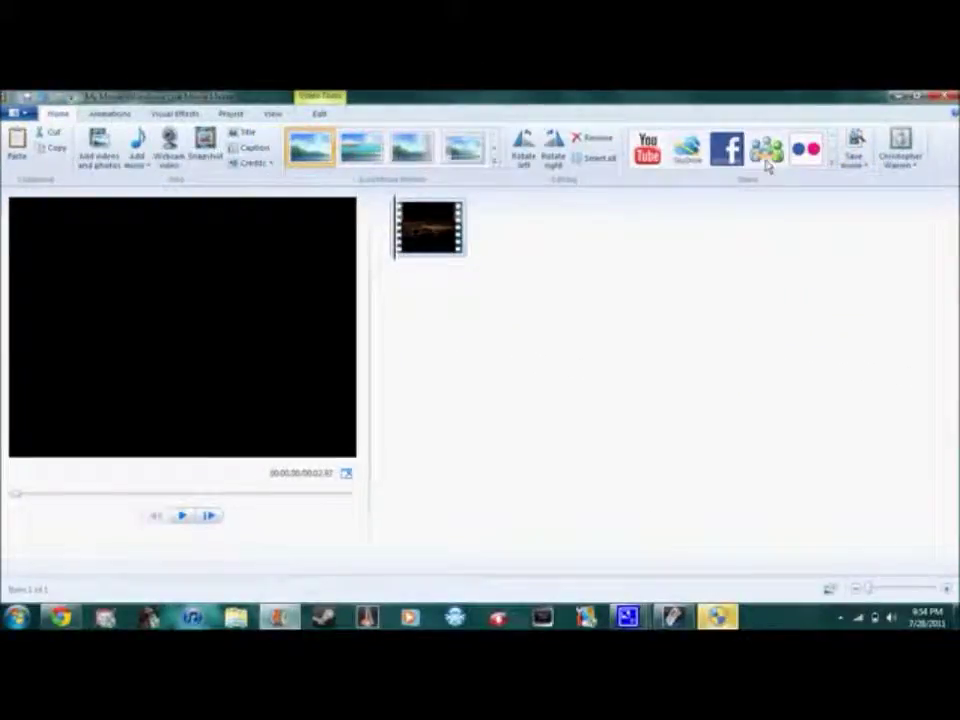
left_click(183, 516)
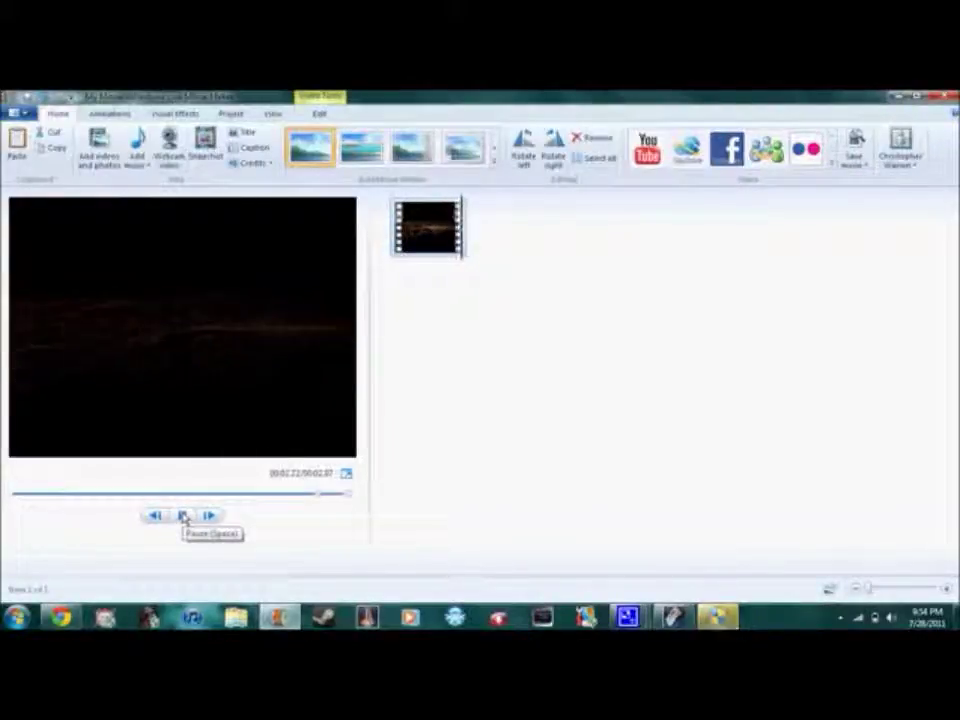
- Set the intro clip's speed to 0.5x, preview it and return the playhead to the start
left_click(319, 113)
left_click(292, 138)
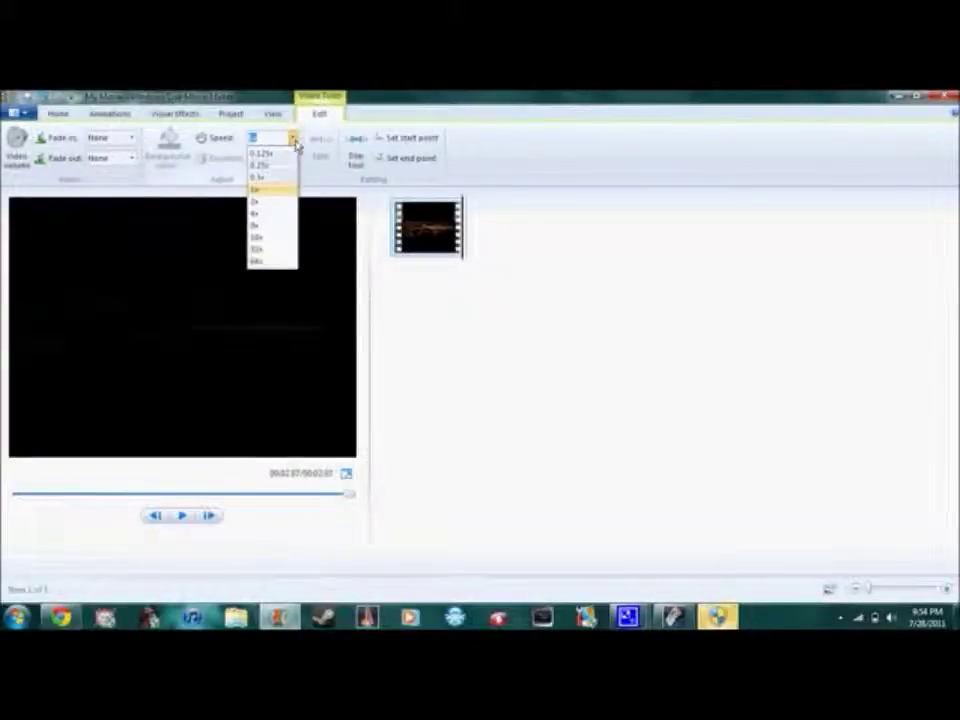
left_click(275, 178)
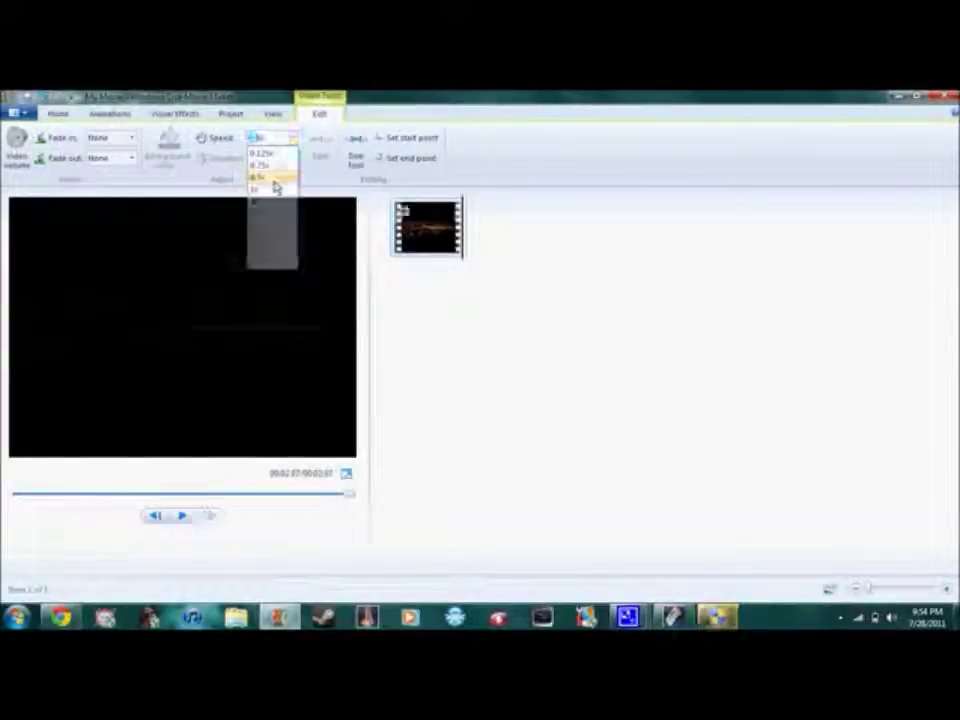
left_click(183, 516)
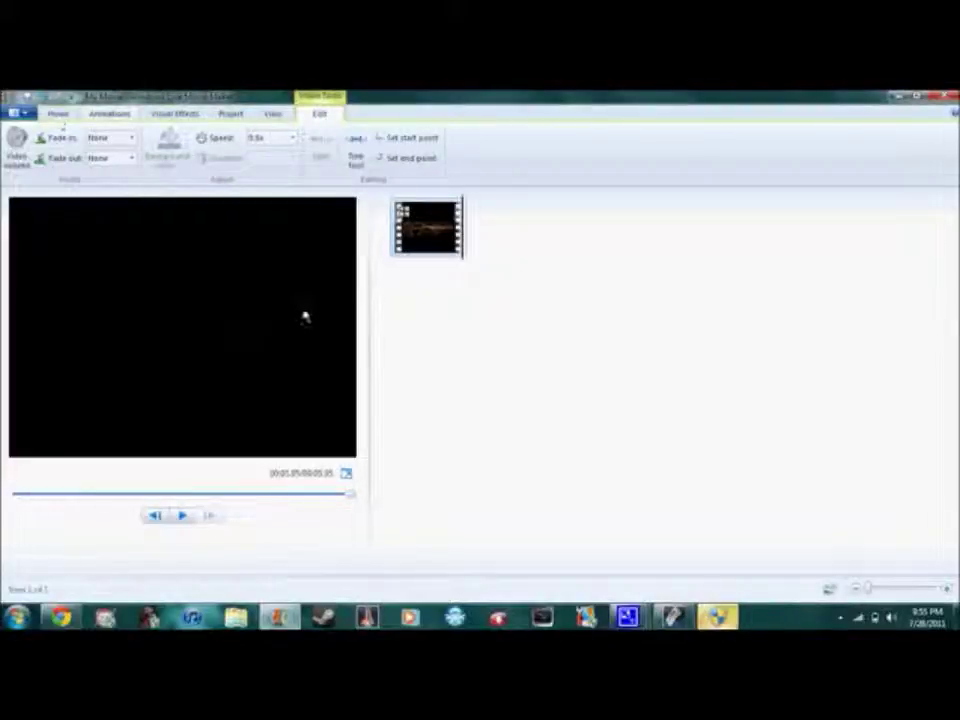
left_click_drag(461, 240, 315, 238)
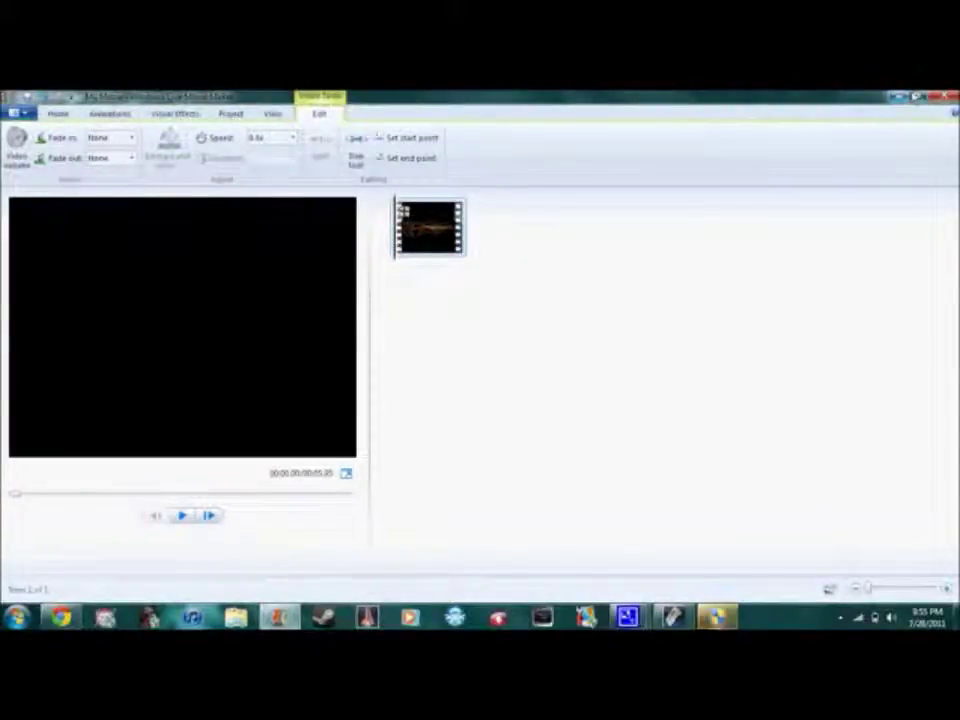
- Add the "ju" MP3 from the Music library to the project and preview the clip with it
left_click(916, 96)
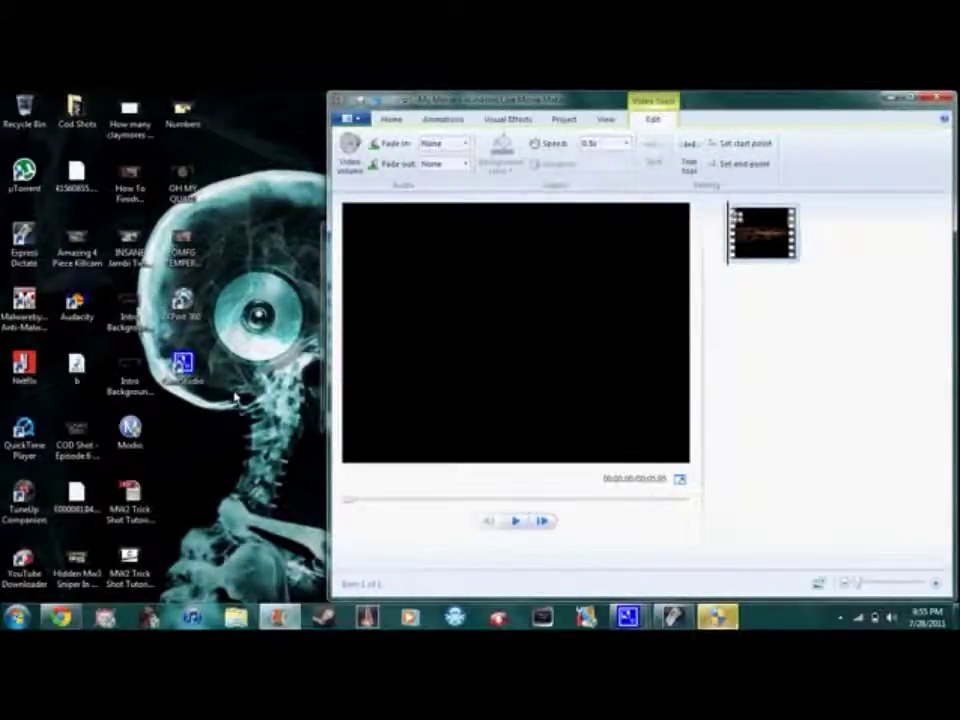
left_click(89, 379)
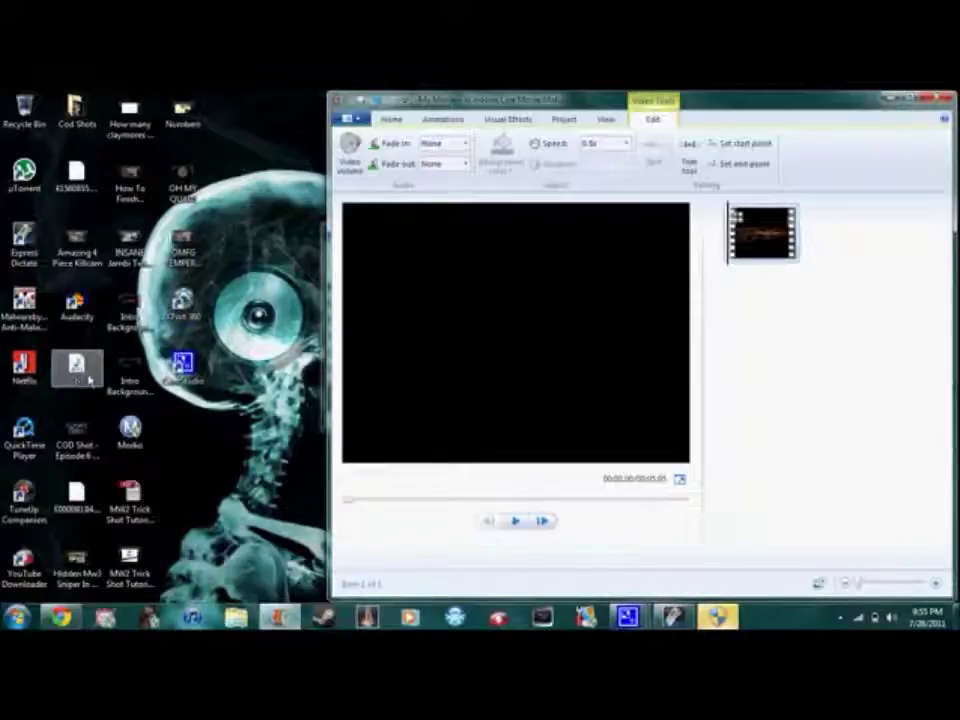
left_click(16, 617)
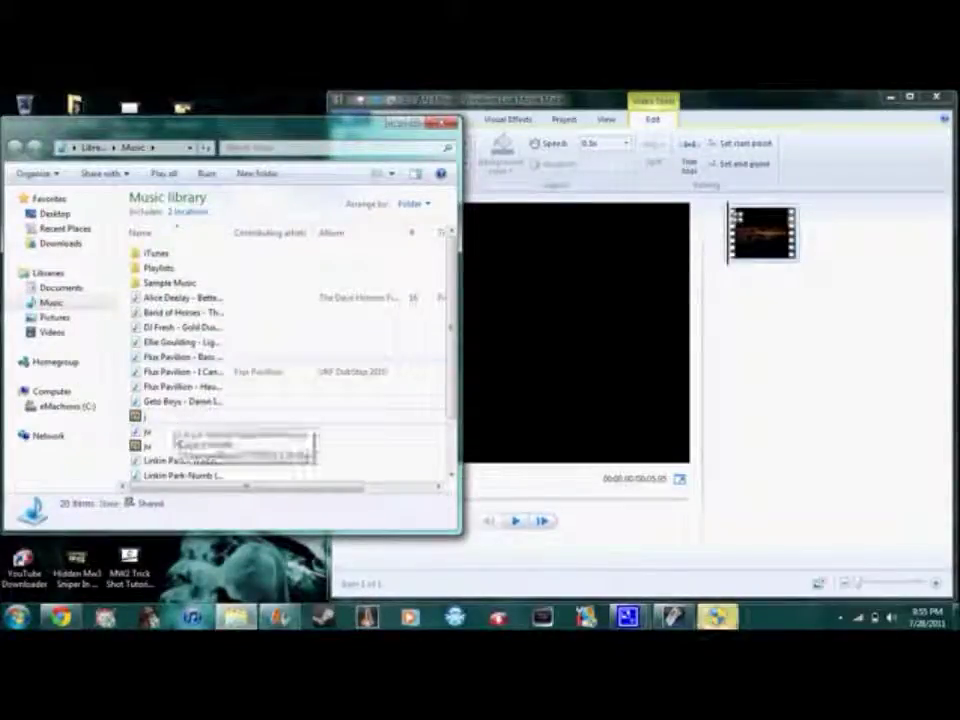
left_click_drag(171, 437, 428, 439)
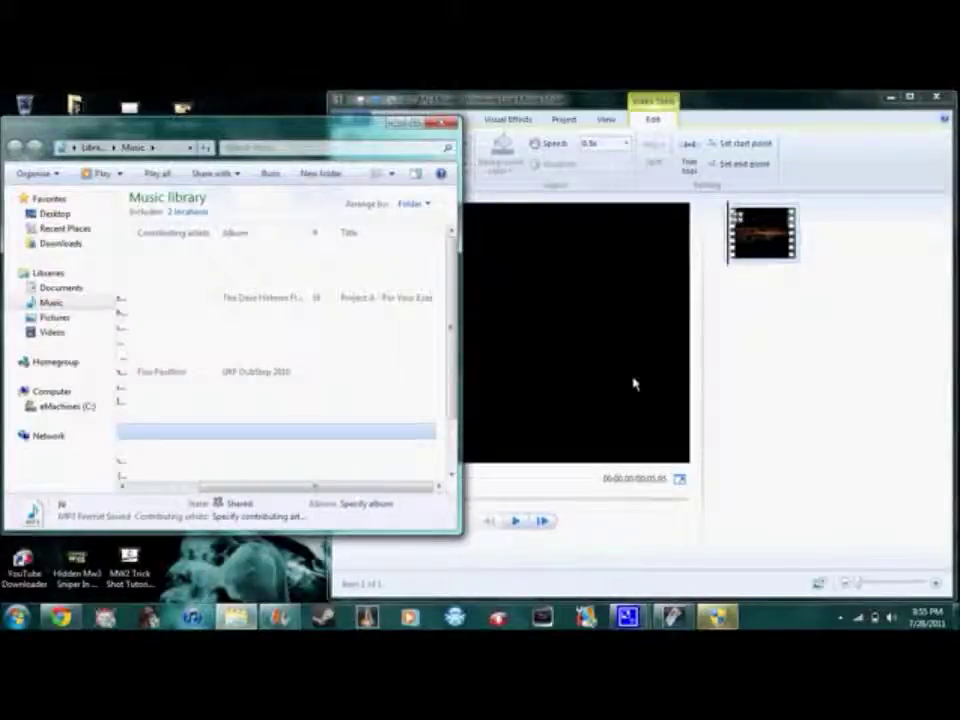
left_click_drag(633, 383, 724, 300)
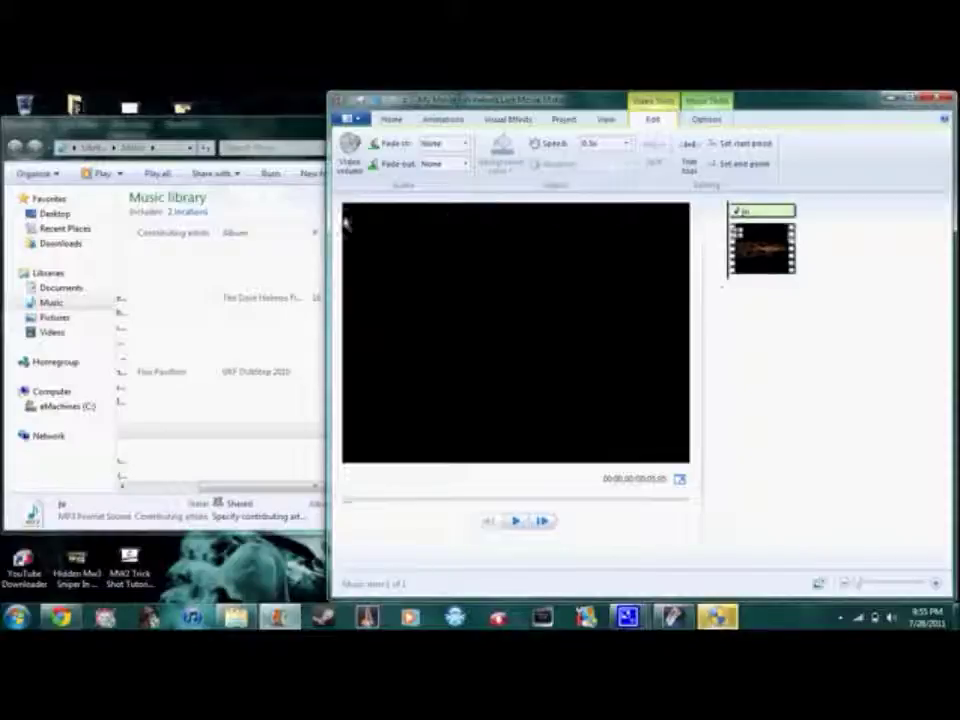
left_click(286, 133)
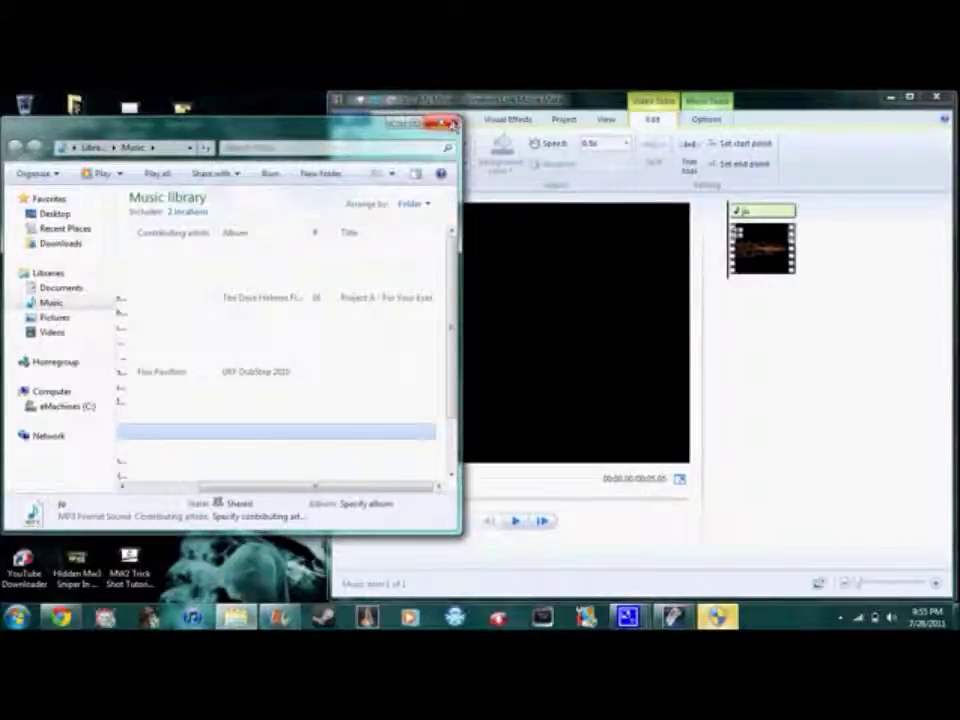
left_click(450, 124)
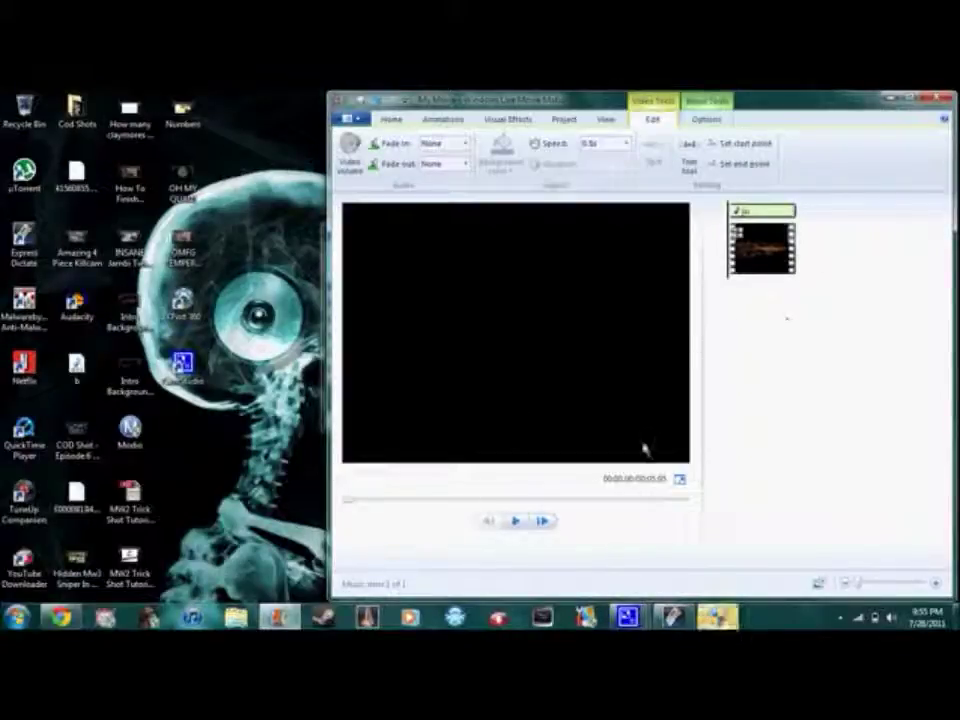
left_click(515, 521)
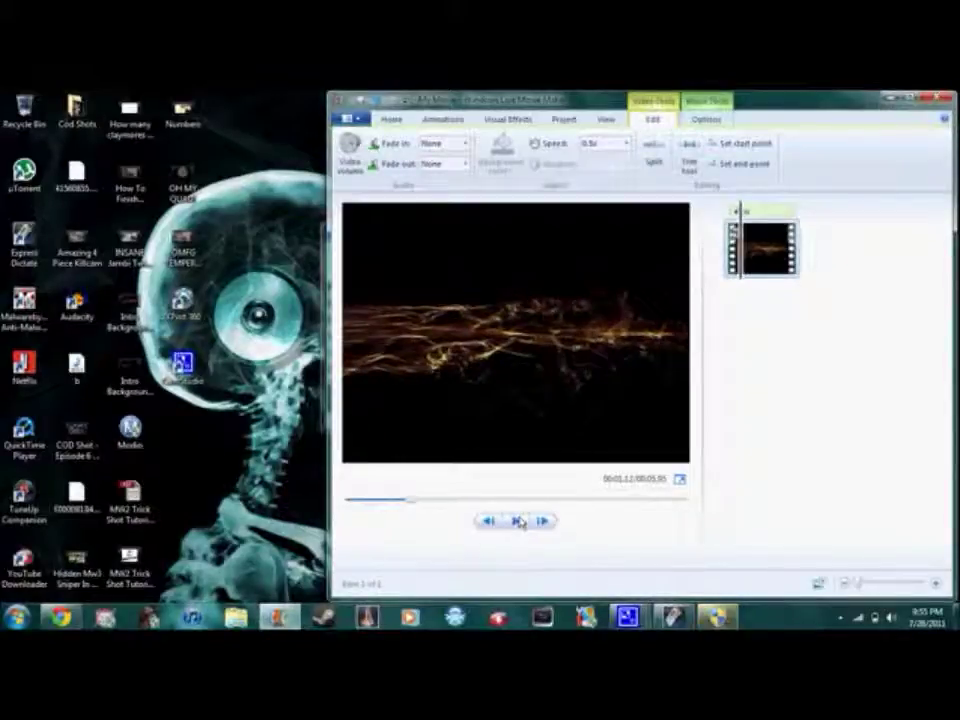
left_click_drag(416, 504, 336, 532)
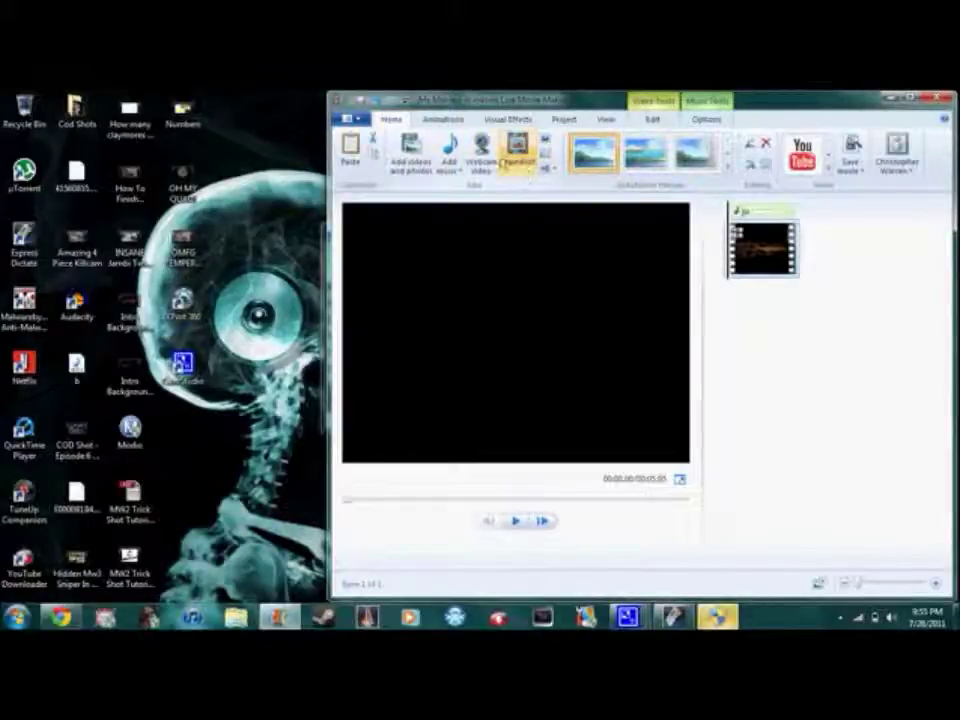
- Add a caption to the clip and move its text box to the middle of the frame
left_click(503, 160)
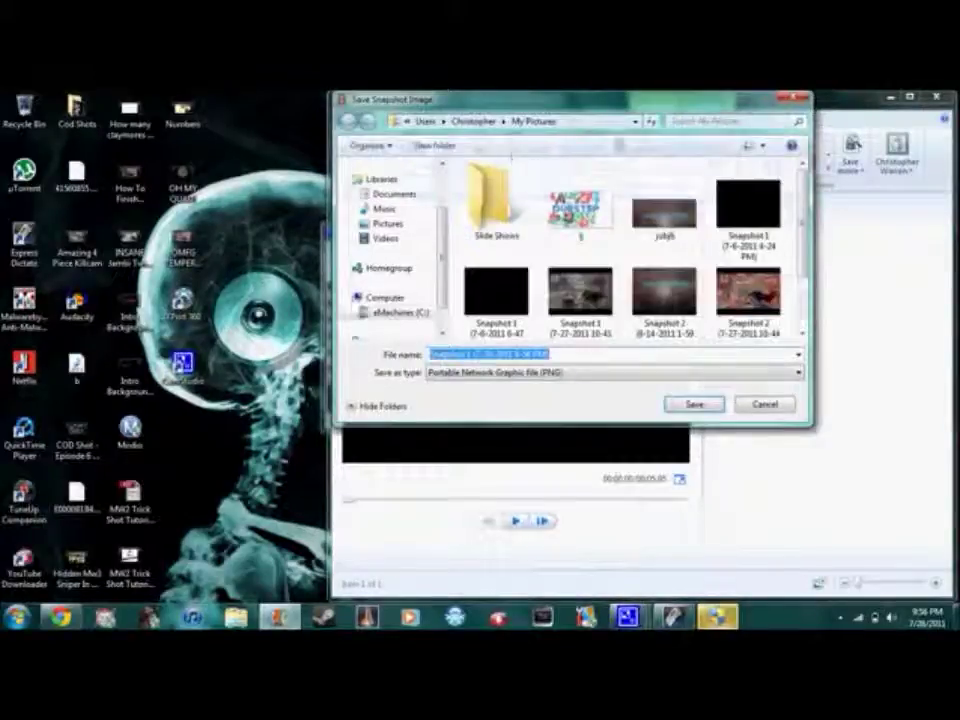
left_click(793, 98)
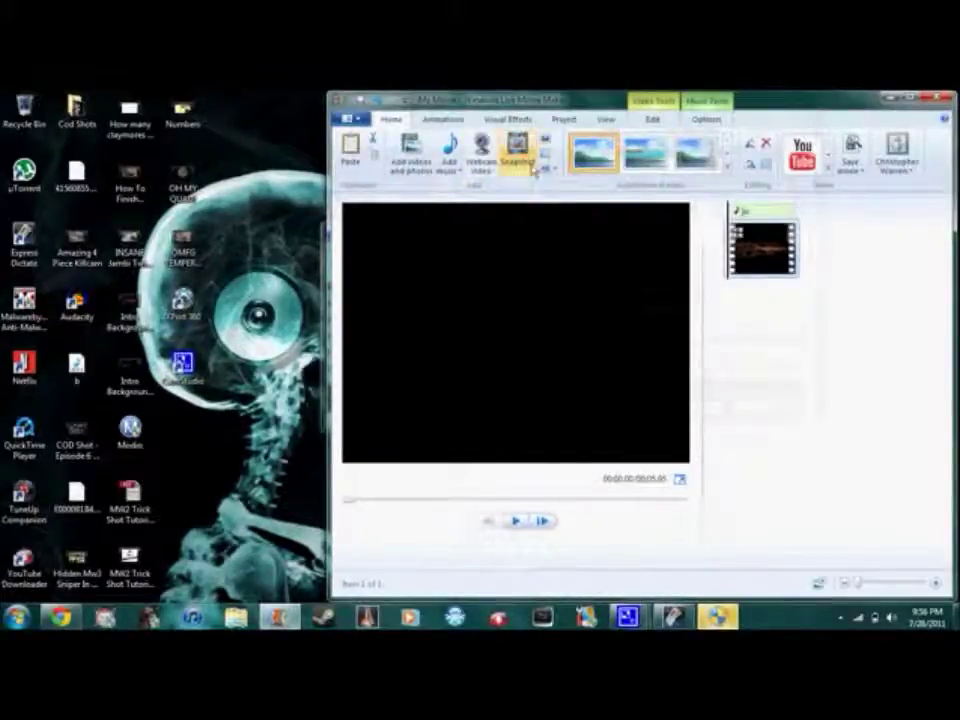
left_click(544, 156)
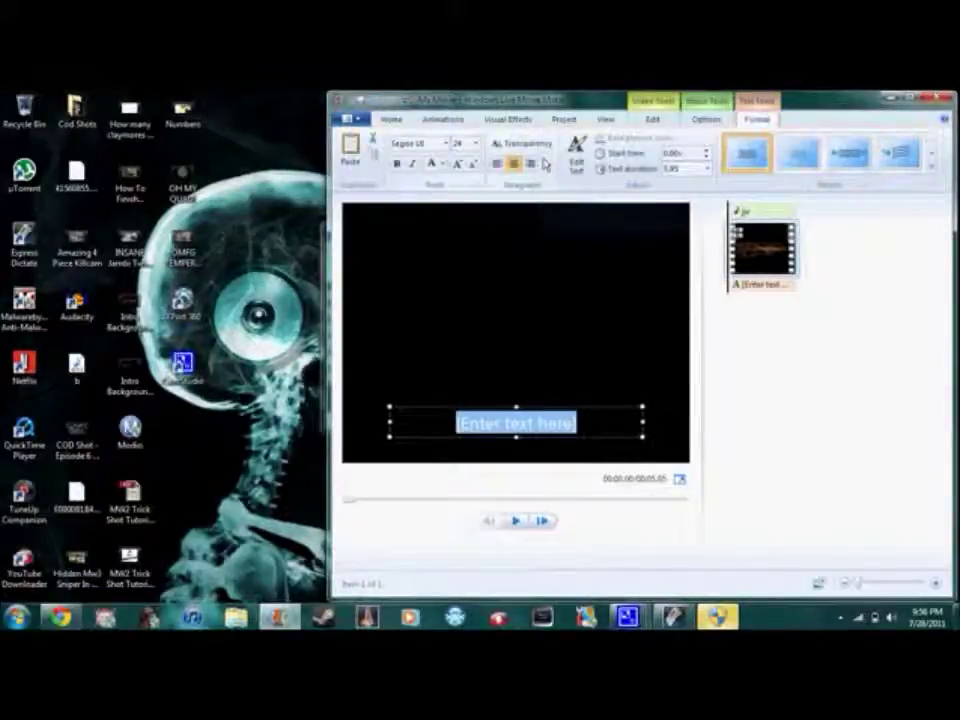
left_click_drag(600, 413, 670, 318)
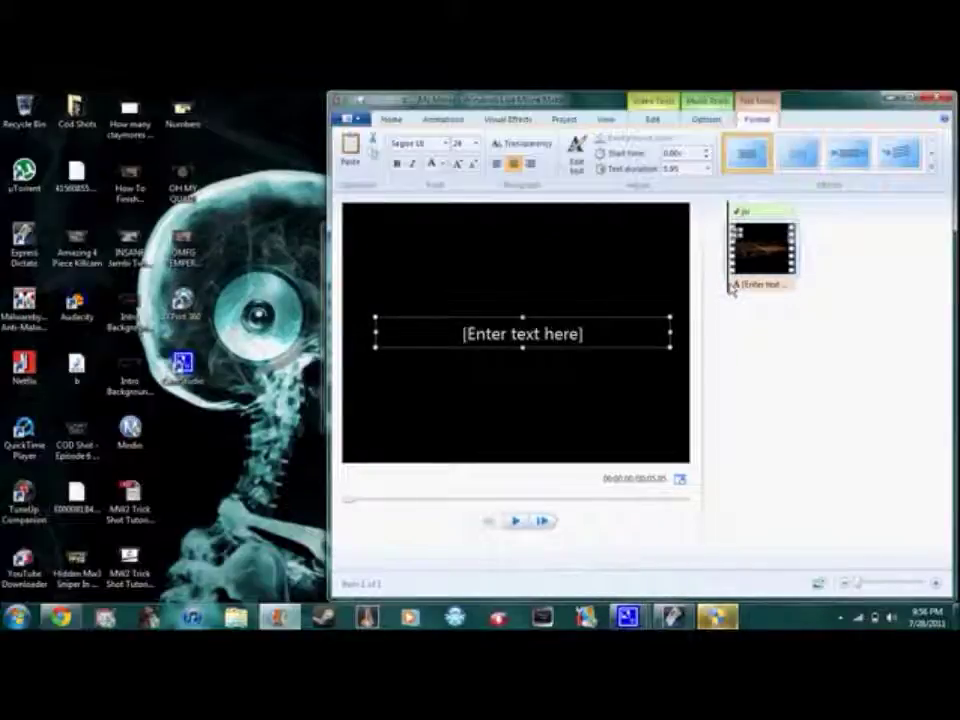
- Delay the caption's start time to about 1.7 seconds
left_click(704, 154)
left_click(705, 154)
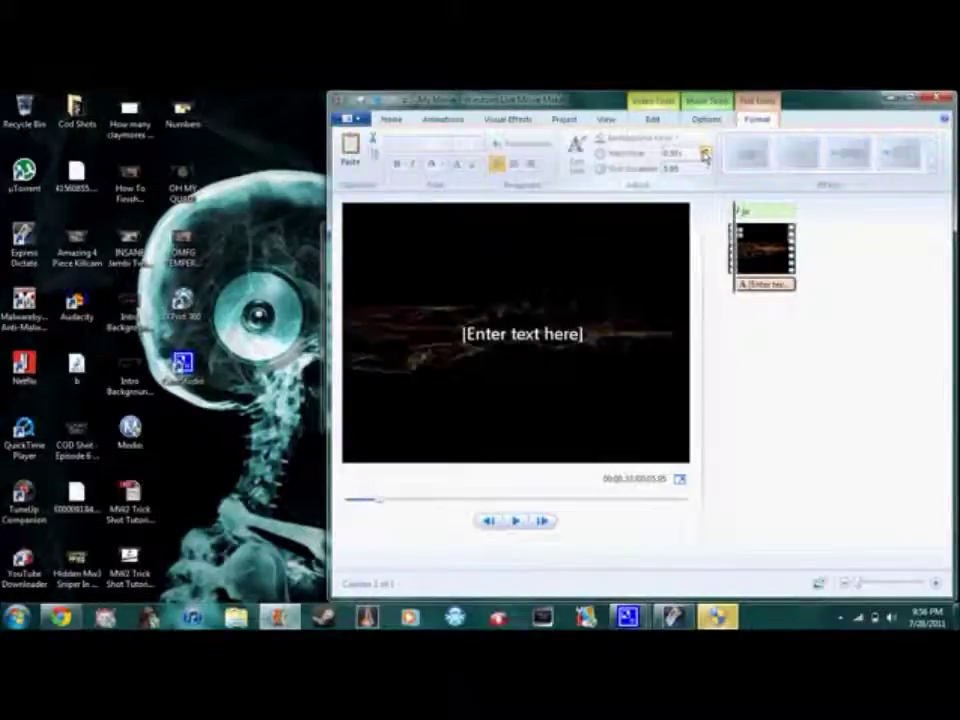
left_click(705, 152)
left_click(705, 152)
left_click(705, 152)
left_click(705, 152)
left_click(705, 152)
left_click(705, 152)
left_click(705, 152)
left_click(705, 152)
left_click(704, 154)
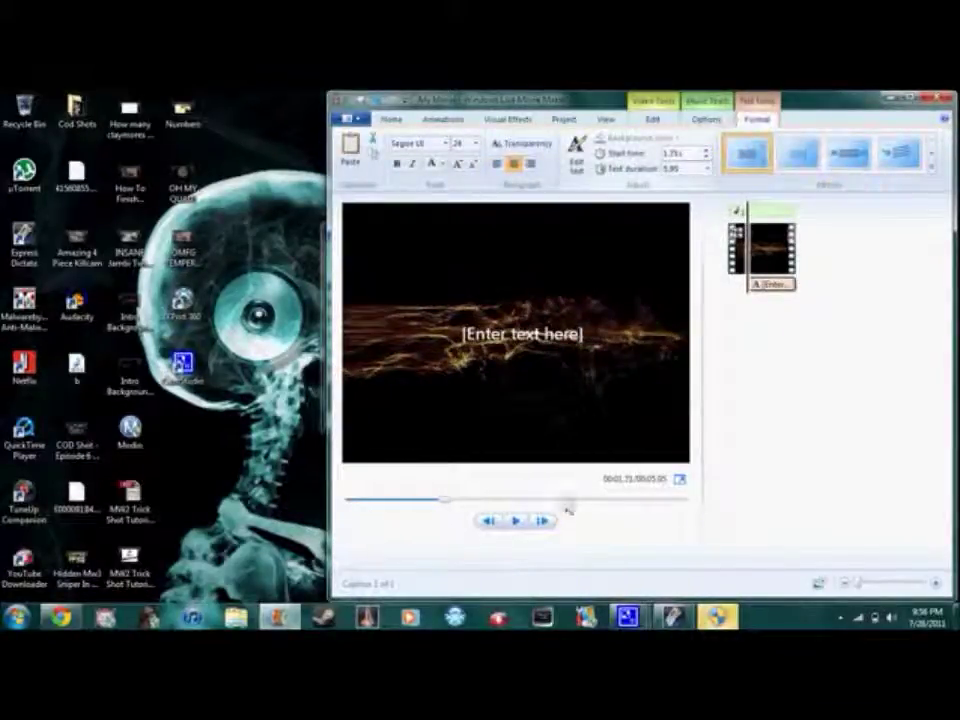
- Play the movie from the beginning to check the caption's timing, then return the playhead to the start
left_click(722, 275)
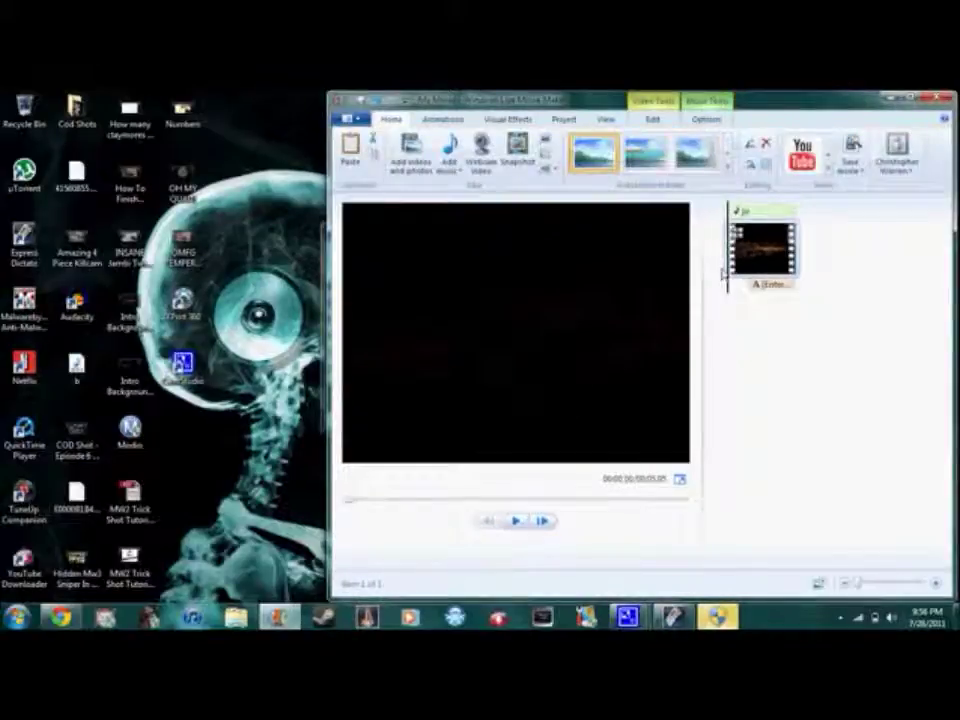
left_click(516, 522)
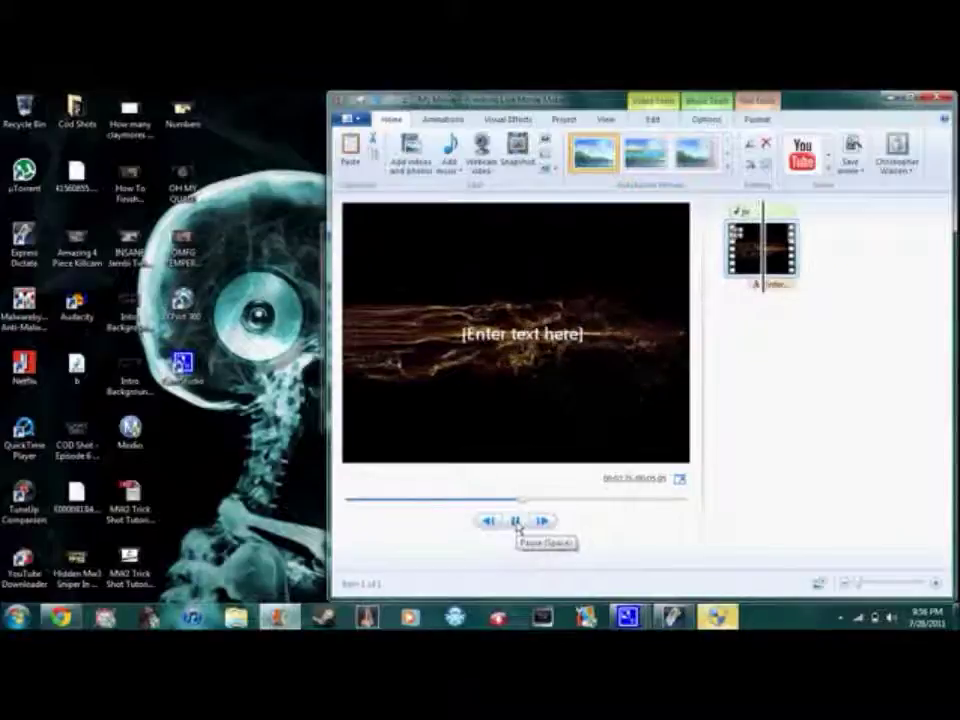
left_click(516, 522)
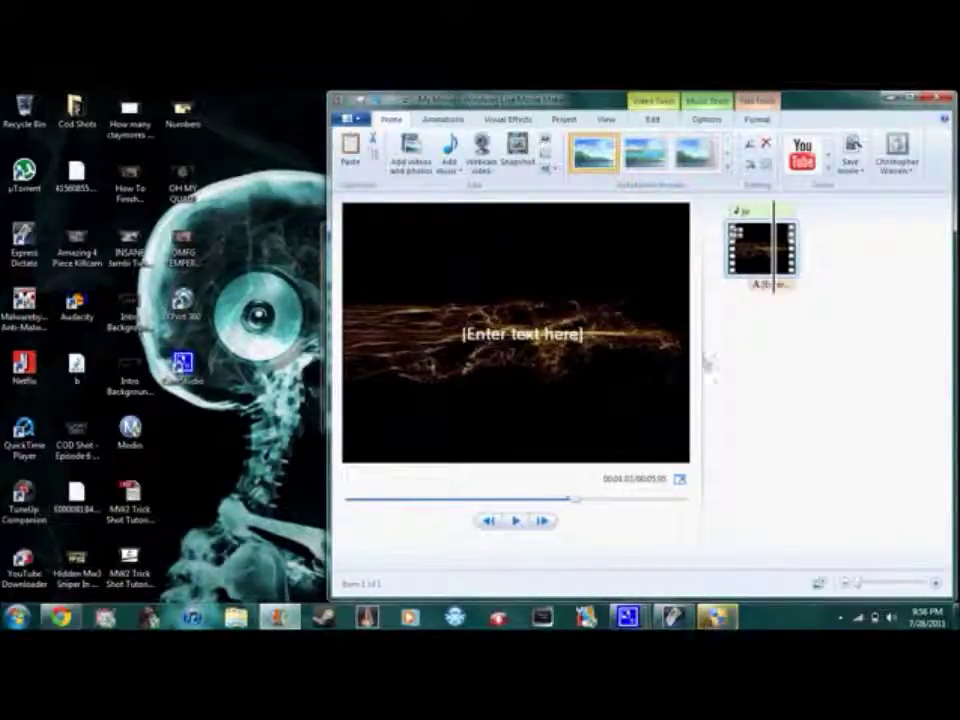
left_click(730, 283)
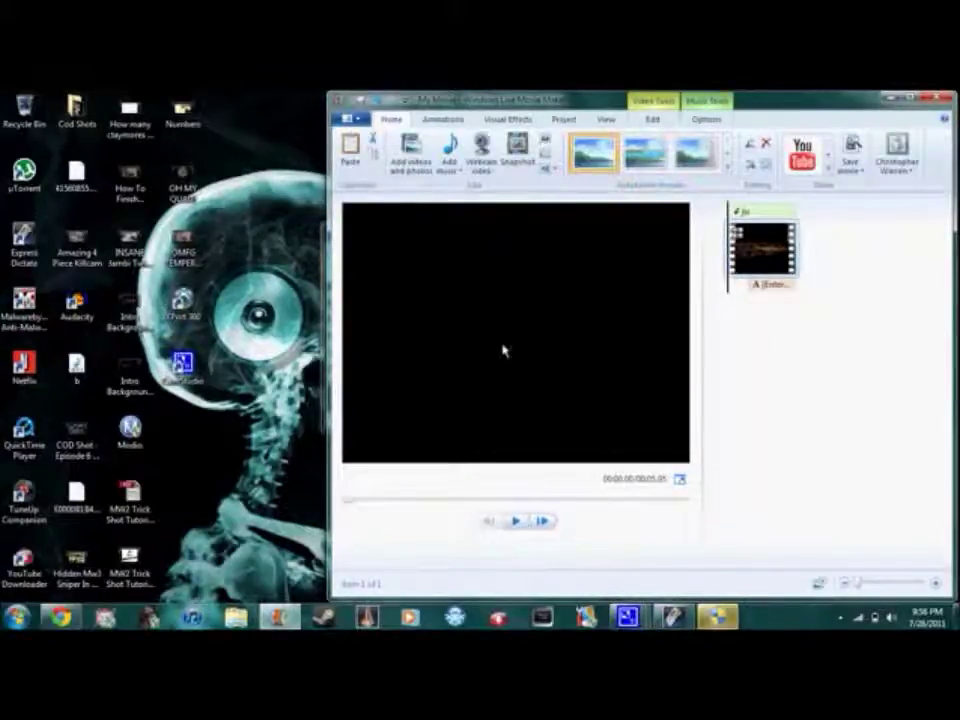
- Replace the caption's placeholder text with "USZebraGaming"
left_click(771, 288)
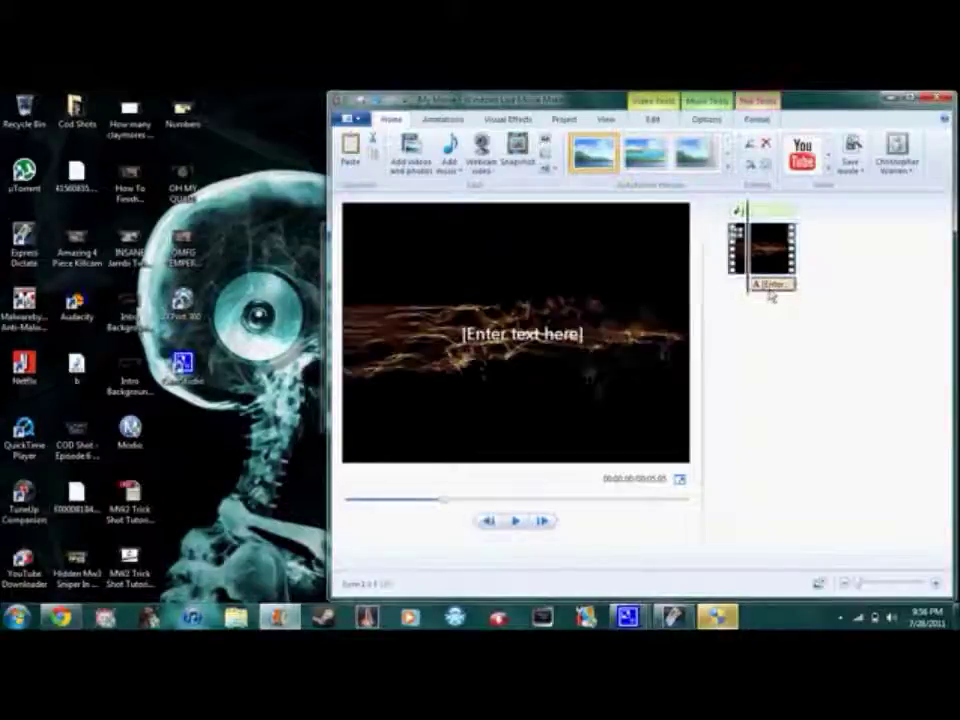
left_click(527, 347)
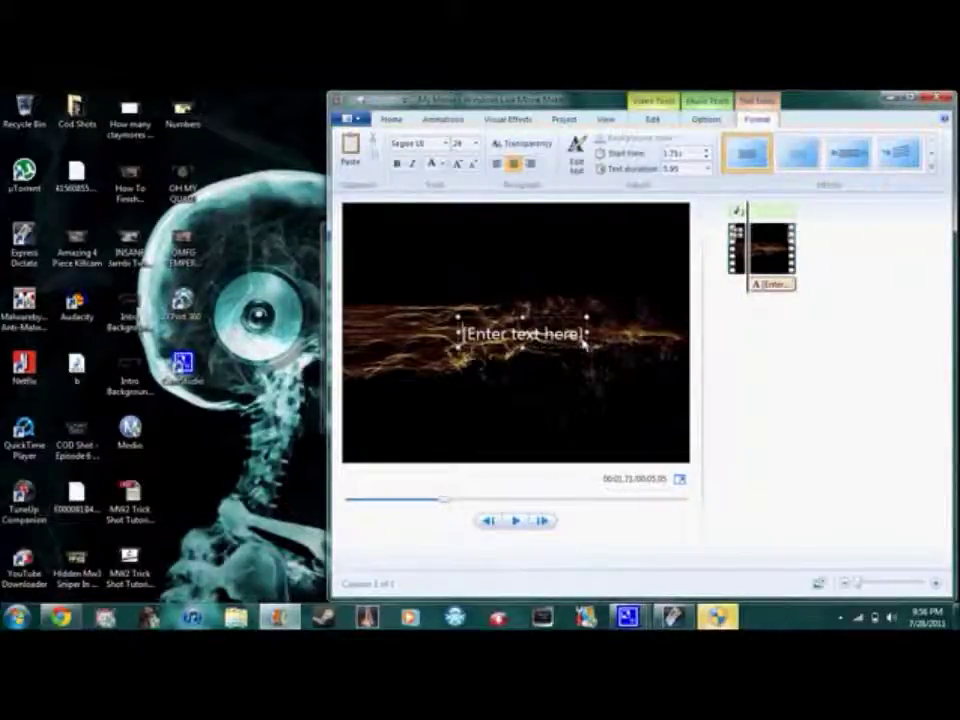
left_click_drag(585, 346, 460, 340)
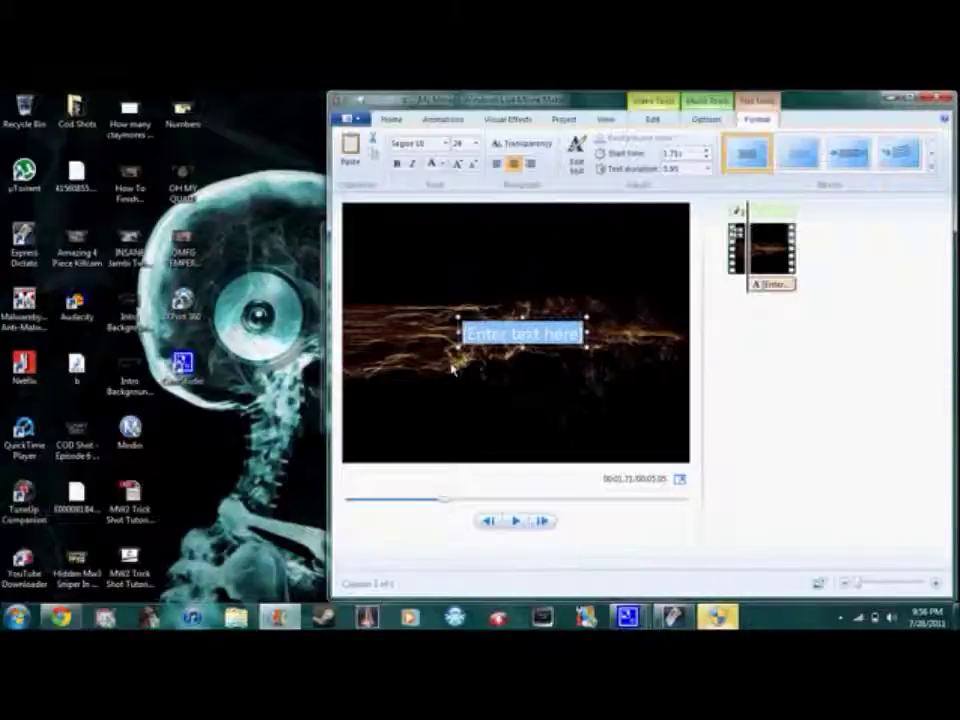
type("US")
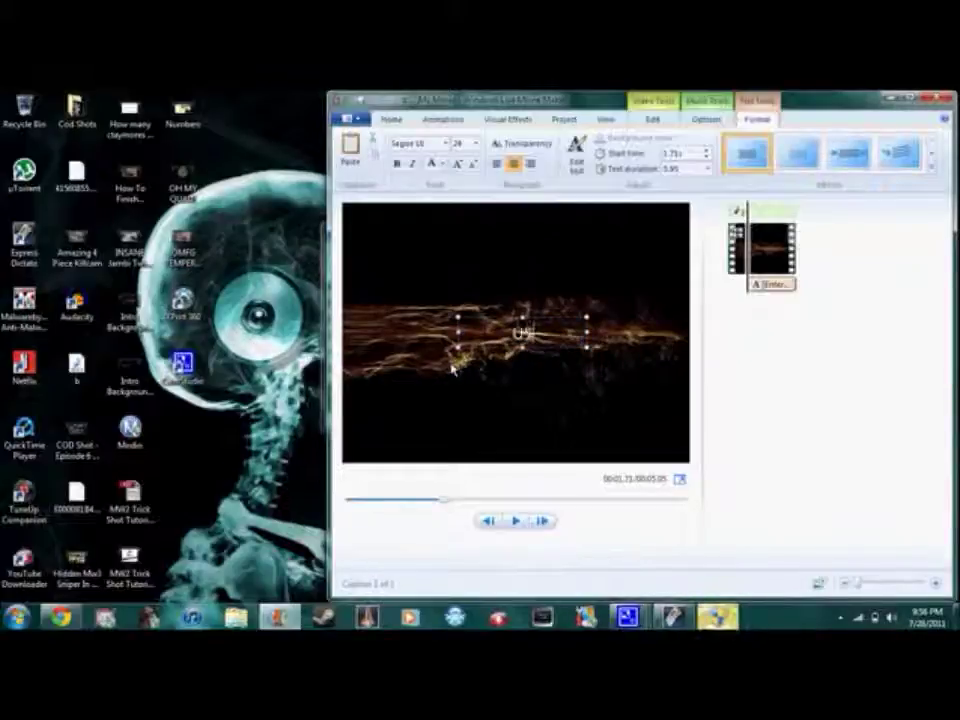
type("Zebra")
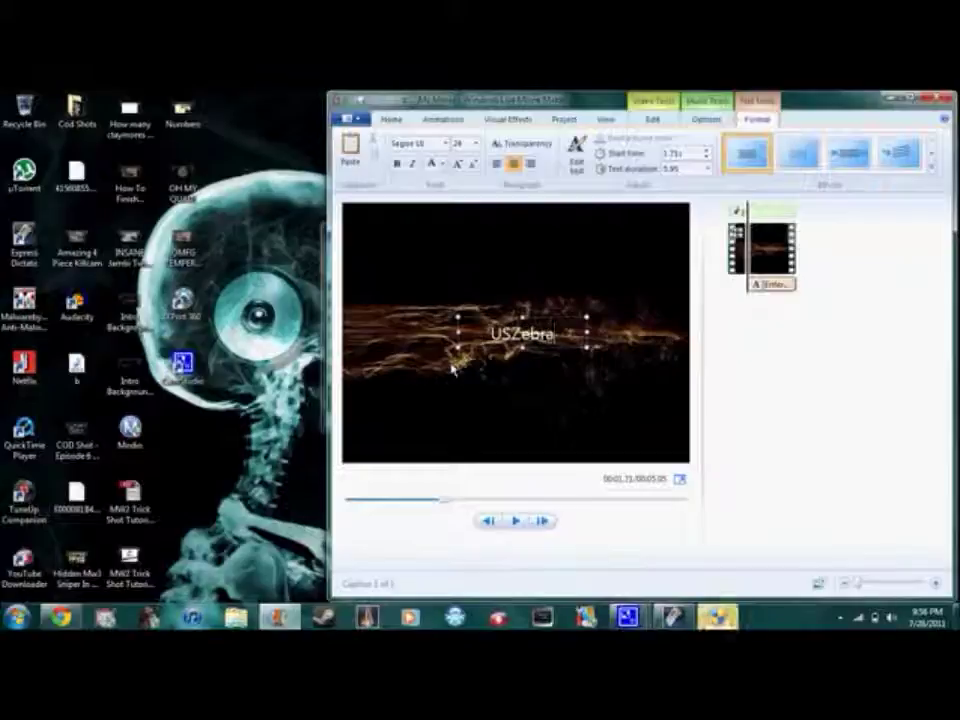
type("Gaming")
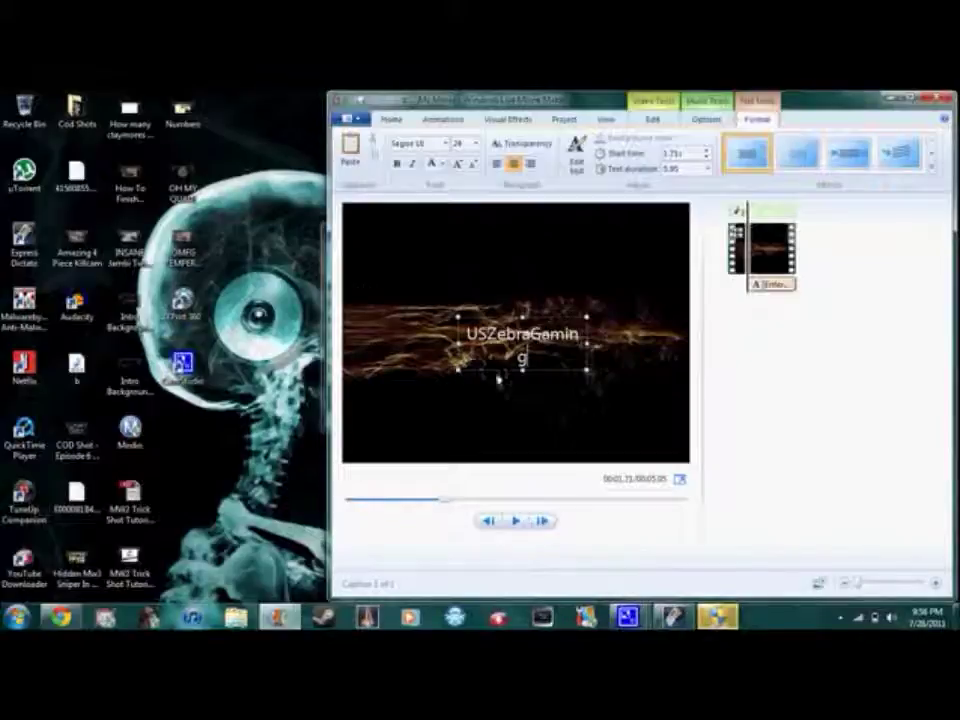
- Set the whole caption text to the Gunplay 3D font at size 72
left_click_drag(528, 362, 455, 342)
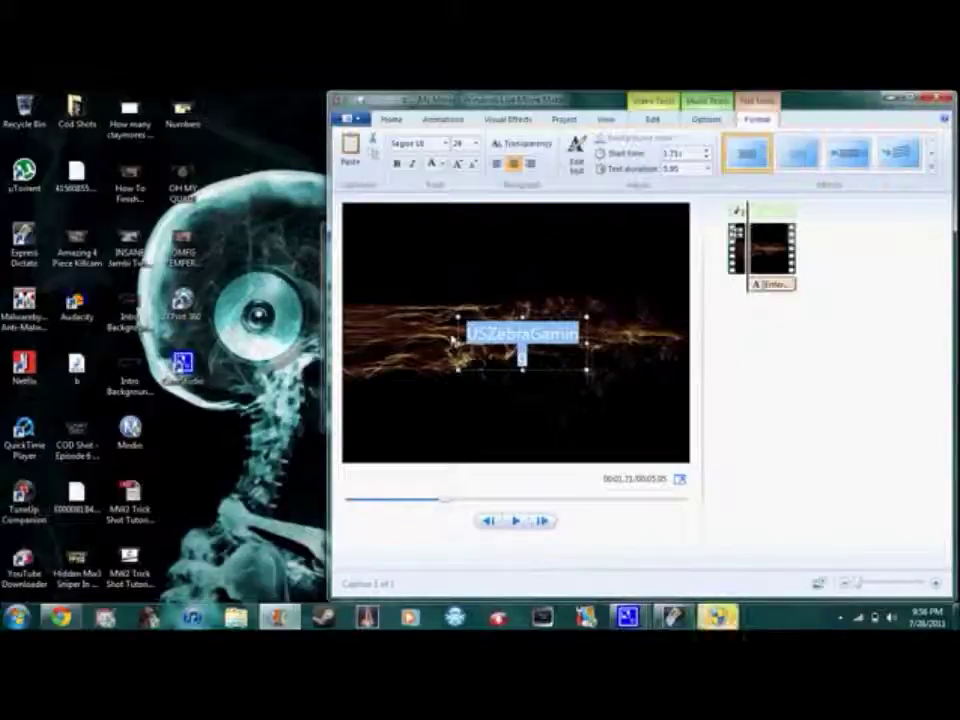
left_click(445, 144)
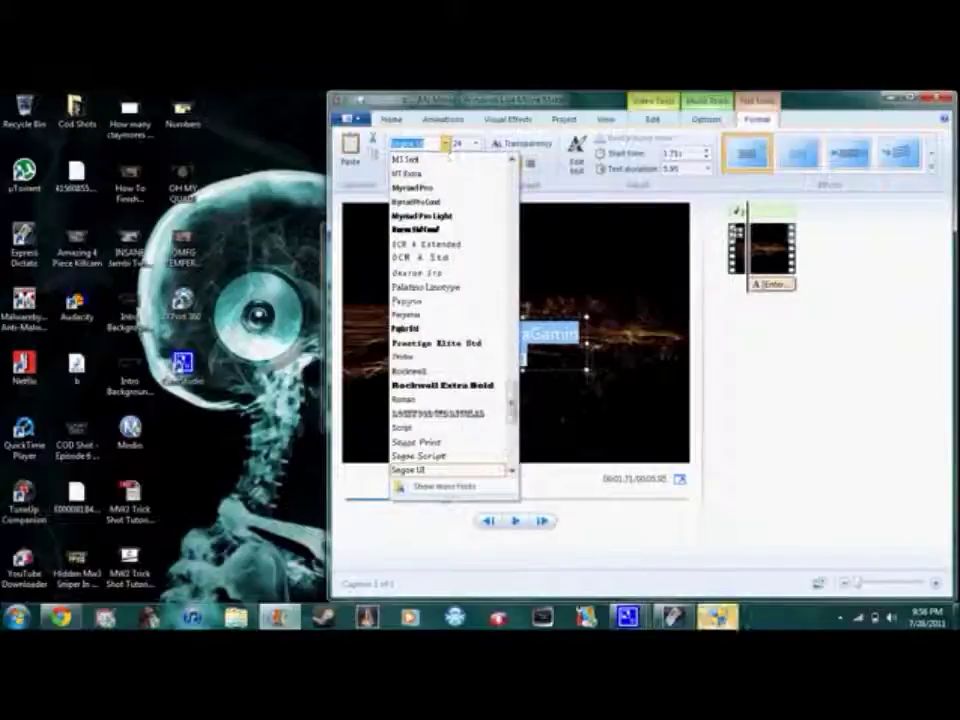
left_click_drag(511, 408, 510, 463)
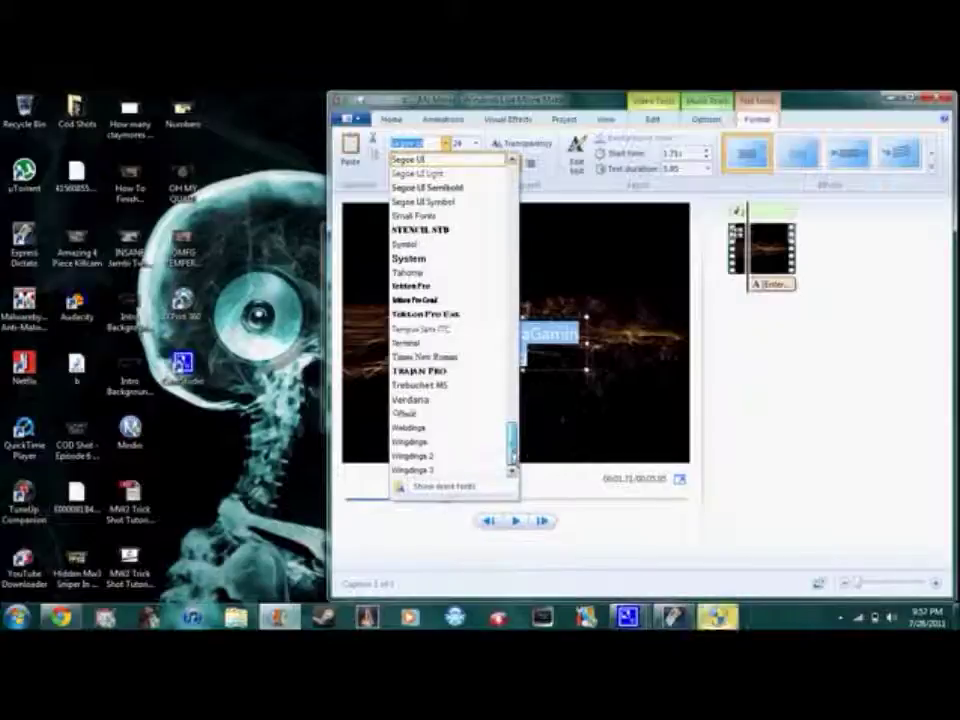
left_click_drag(510, 463, 507, 273)
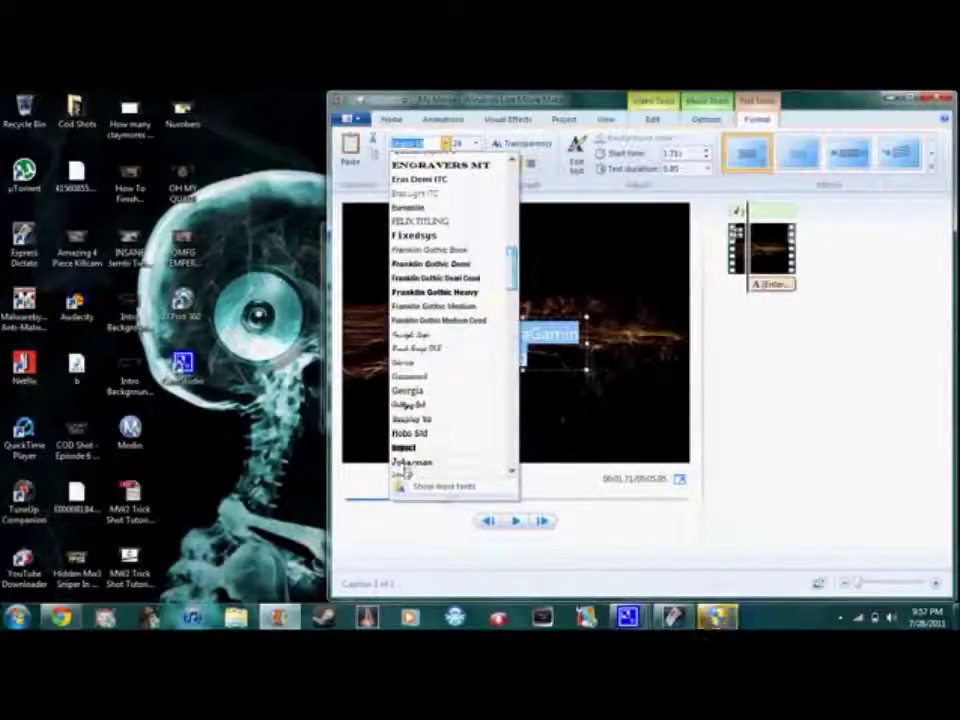
left_click(420, 420)
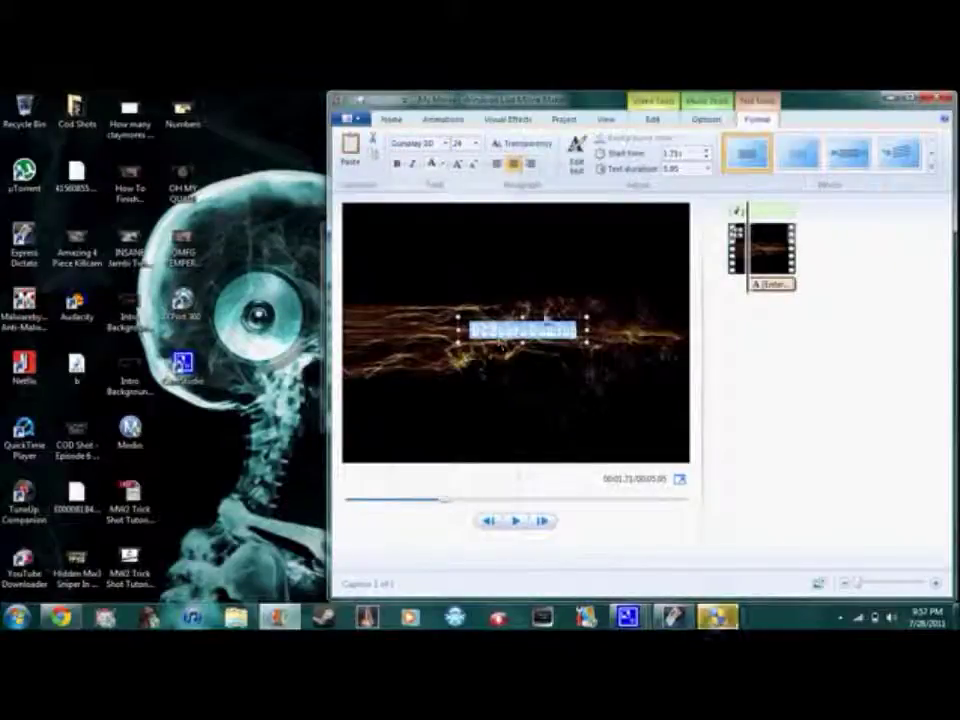
left_click(475, 145)
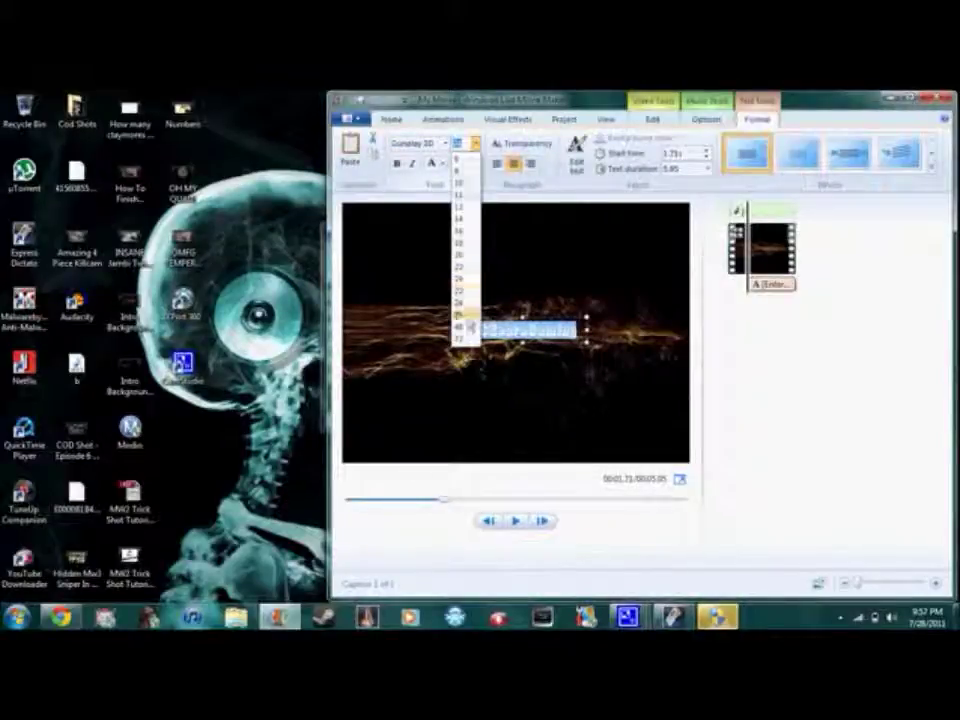
left_click(461, 341)
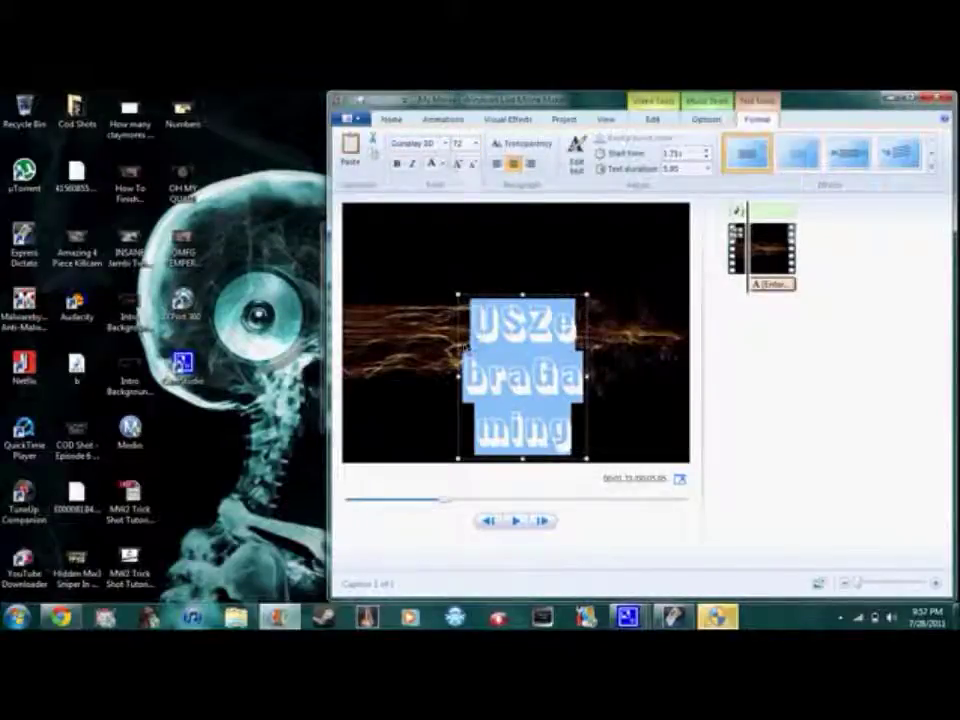
- Widen the caption's text box to the full frame width so the text fits one line, and center it vertically over the light streak
left_click_drag(444, 385, 345, 388)
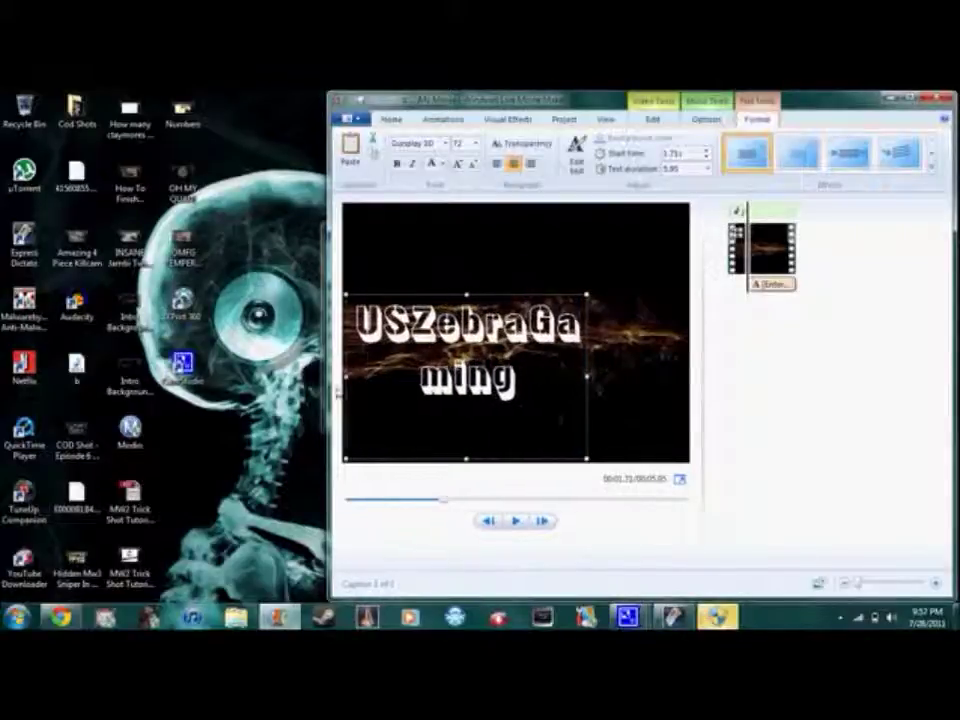
left_click_drag(586, 357, 690, 358)
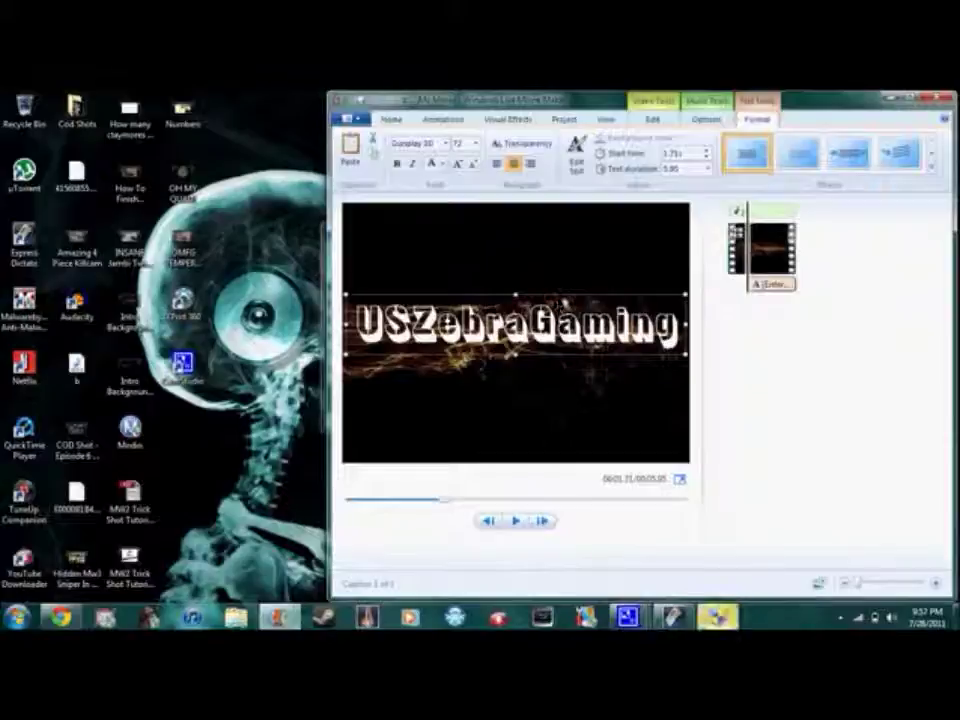
left_click_drag(564, 298, 565, 308)
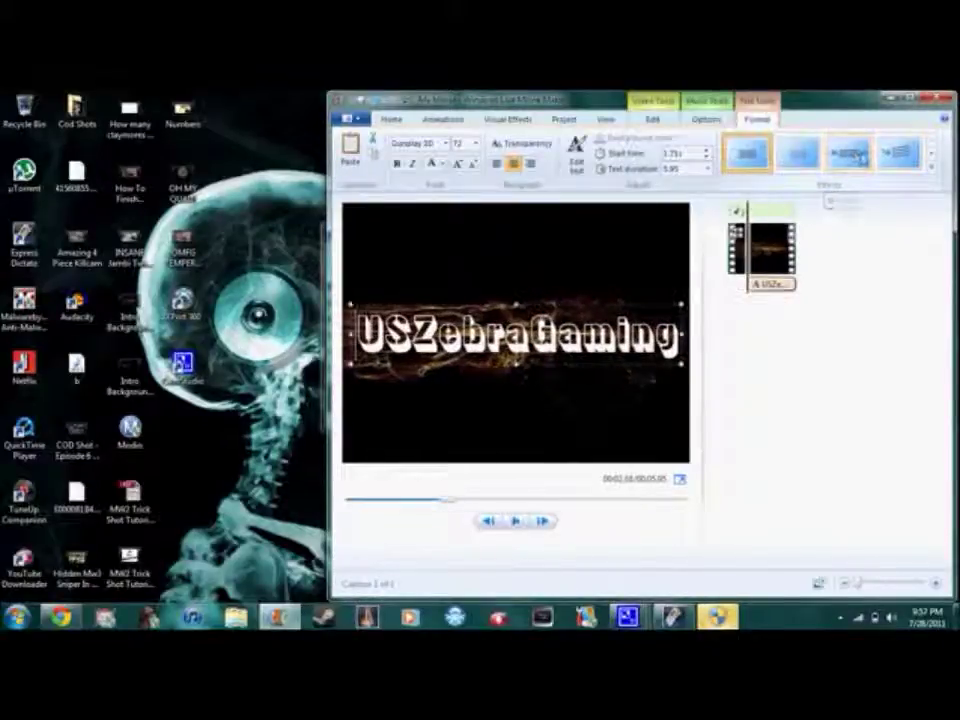
- Apply the Cinematic - burst 1 text effect to the caption and dismiss the backup disc reminder
left_click(933, 155)
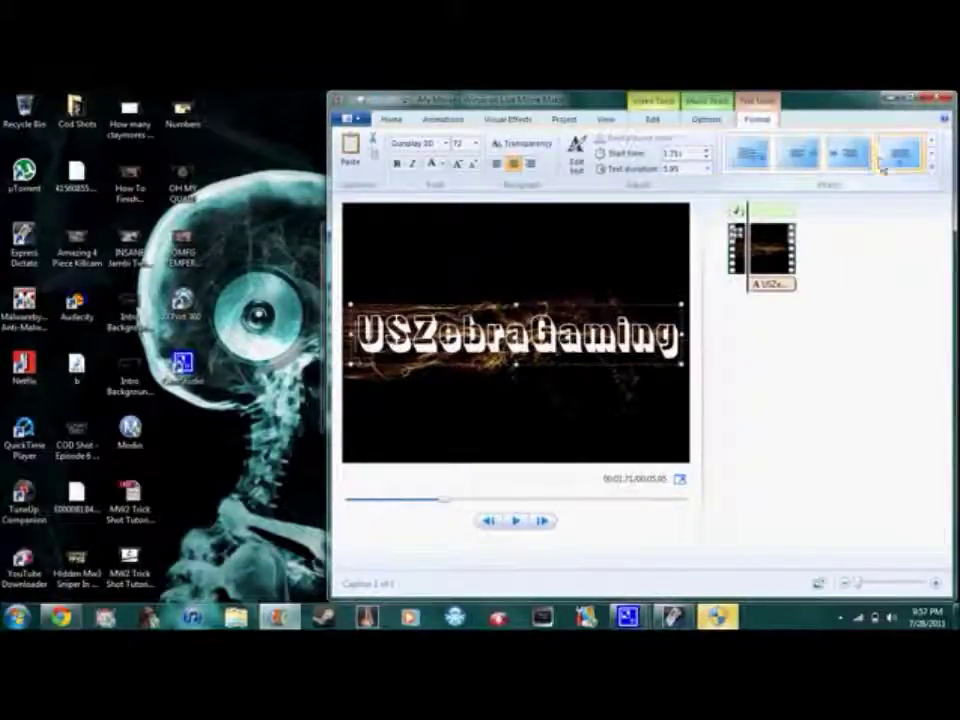
left_click(931, 158)
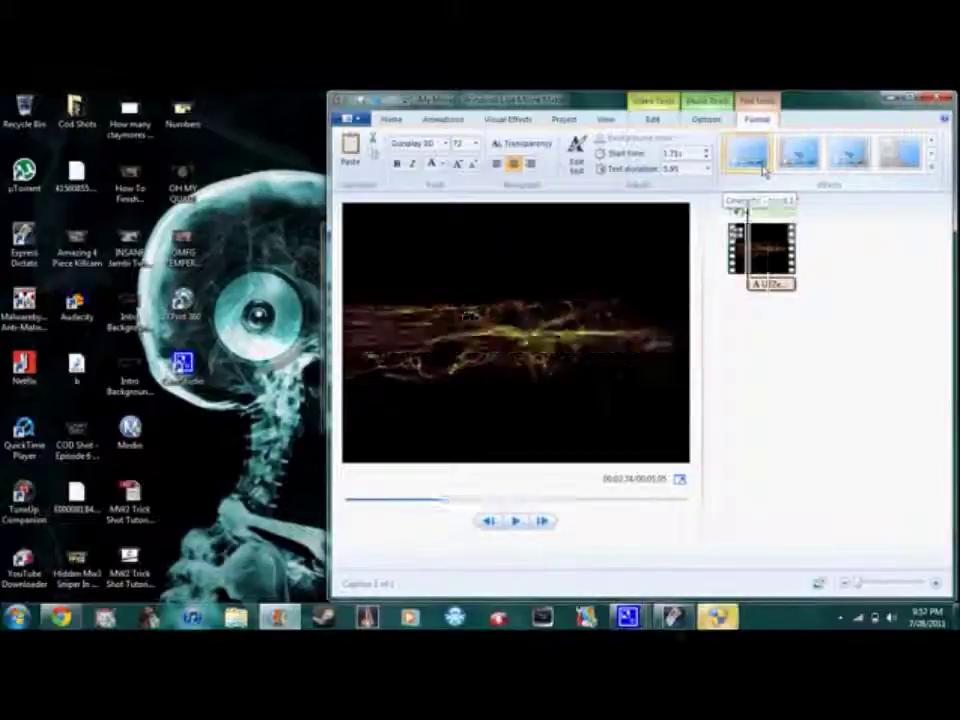
left_click(764, 170)
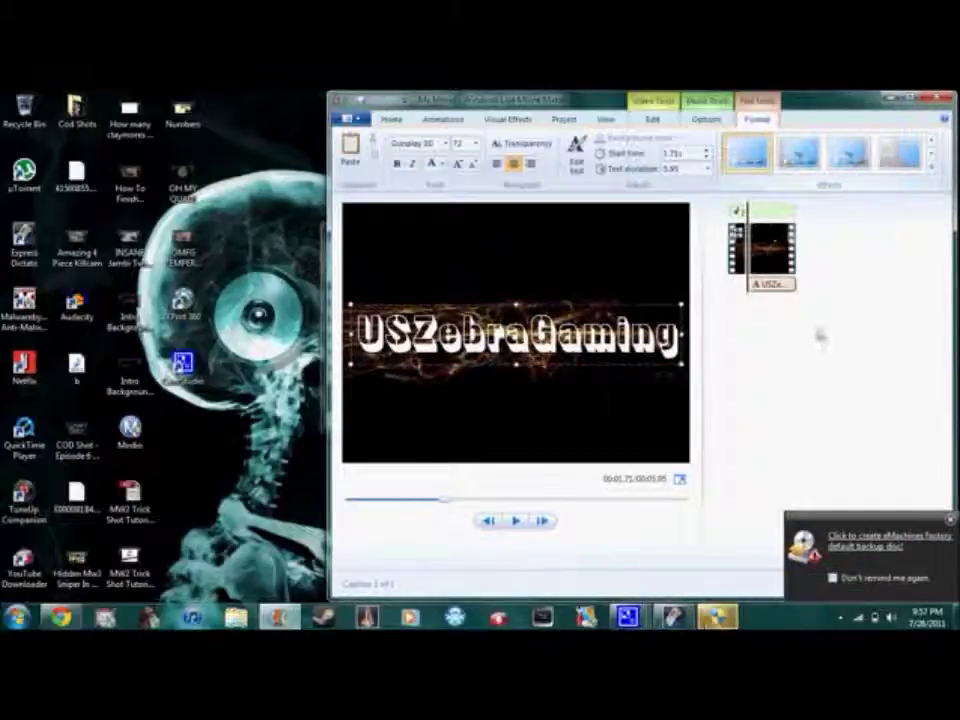
left_click(951, 520)
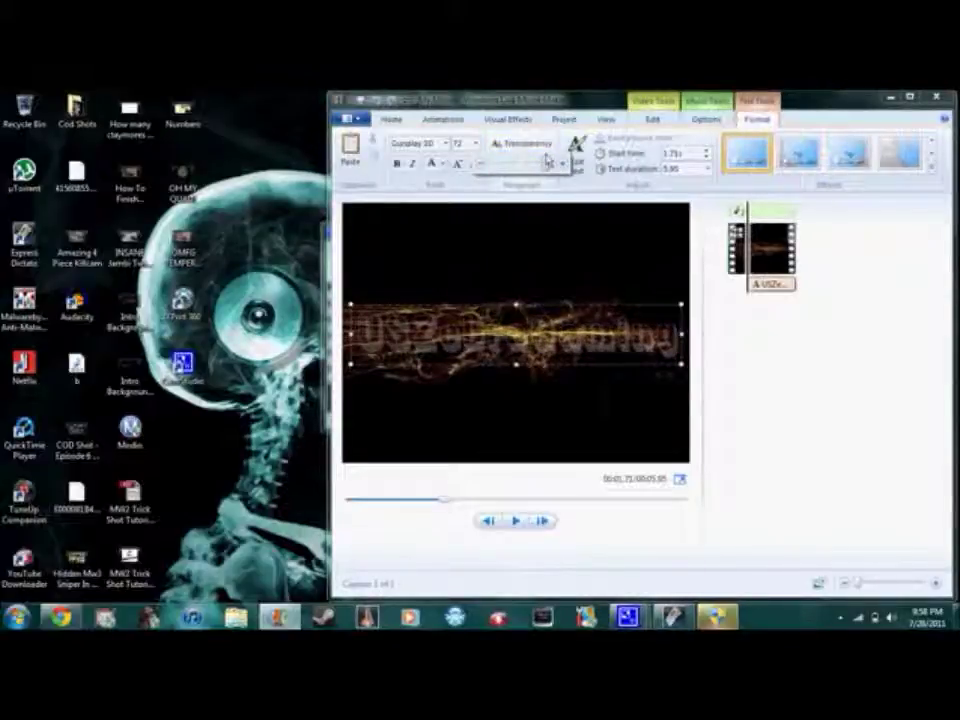
- Change the caption's text color to a muted blue and make the text partly transparent
mouse_move(543, 166)
left_mouse_down()
mouse_move(496, 164)
mouse_move(552, 175)
left_mouse_up()
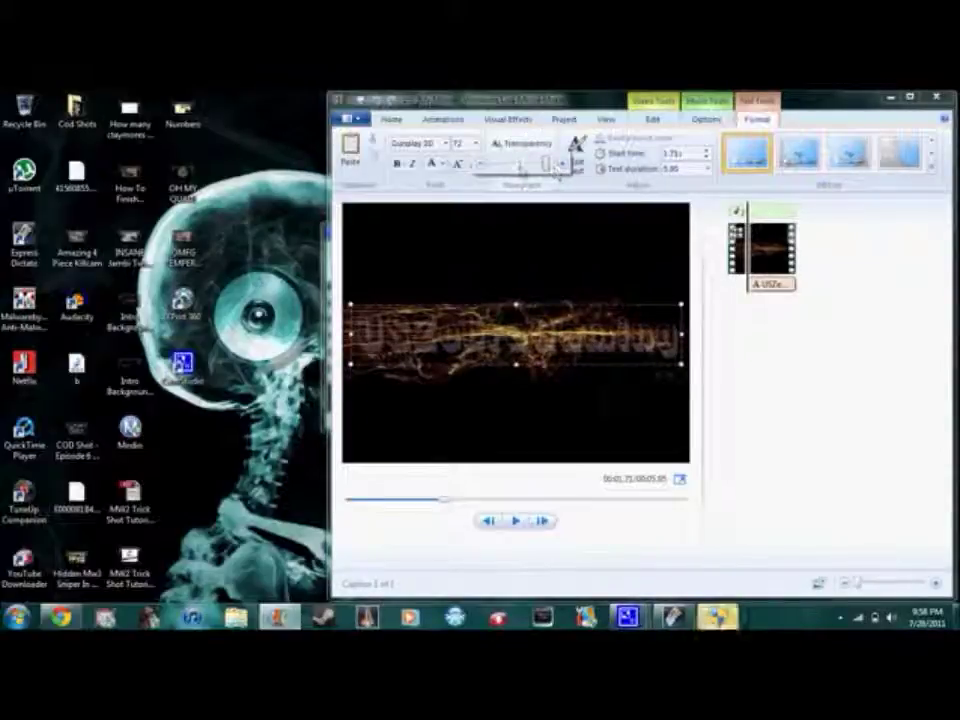
left_click(442, 164)
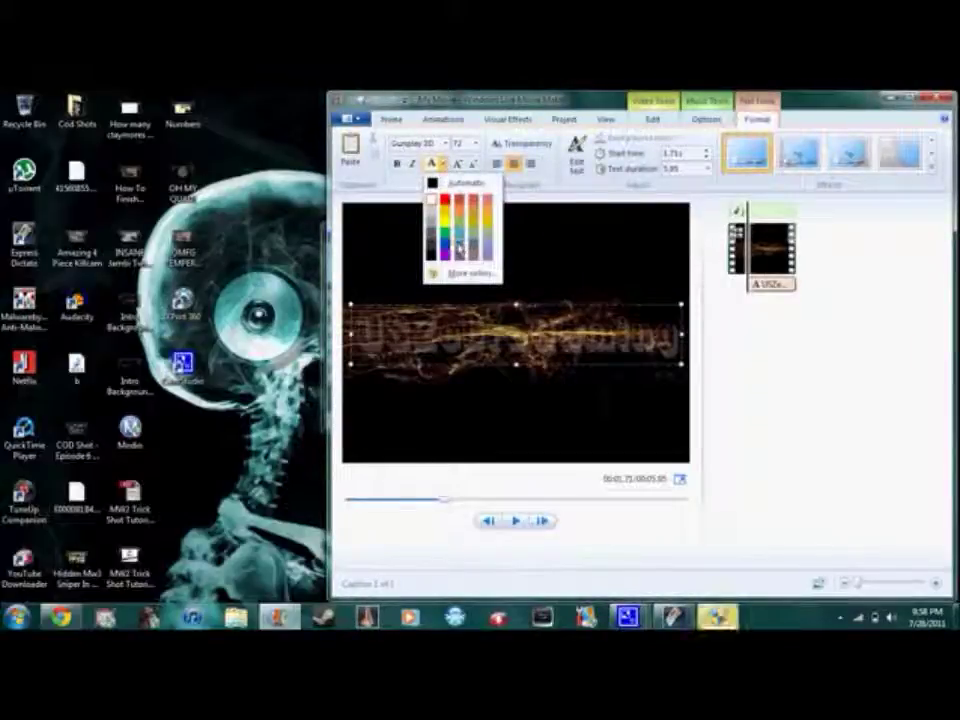
left_click(445, 244)
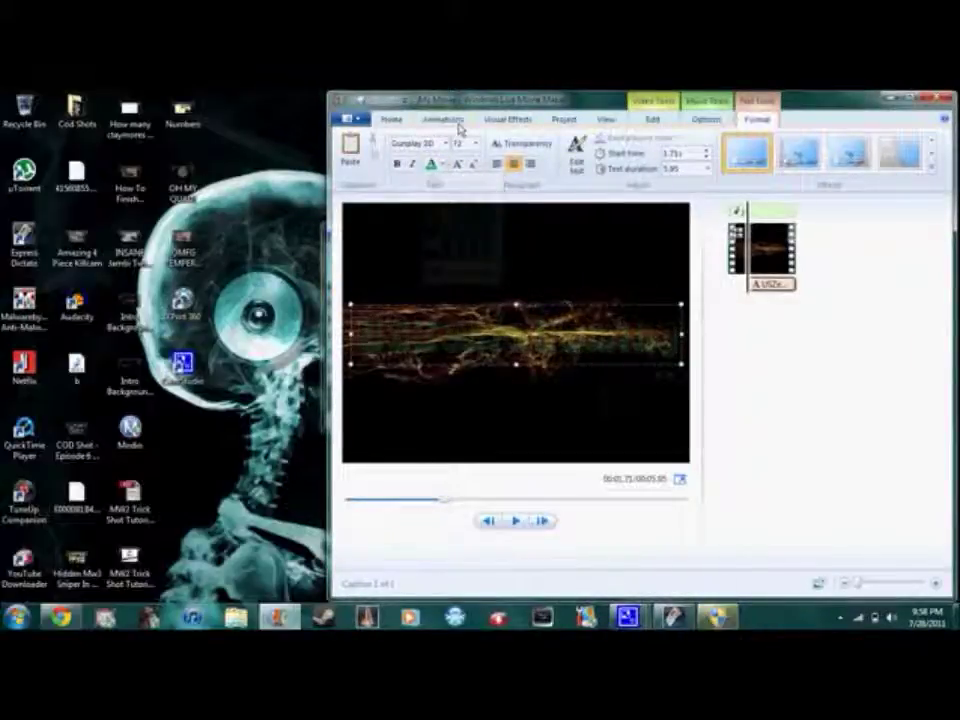
left_click(442, 164)
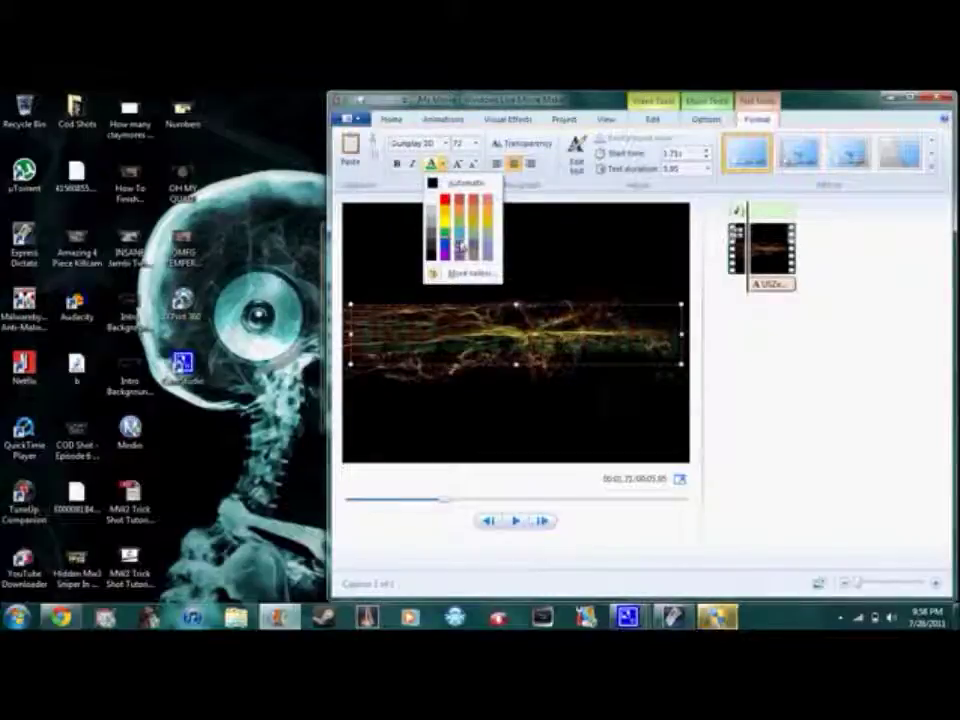
left_click(459, 242)
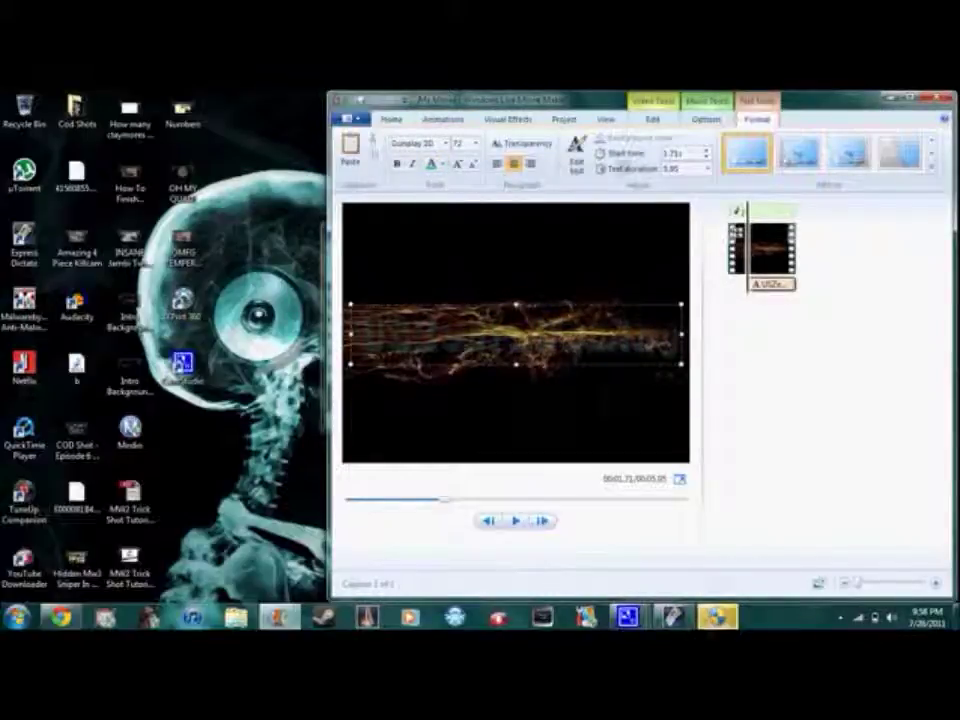
left_click(530, 145)
left_click_drag(540, 158, 533, 166)
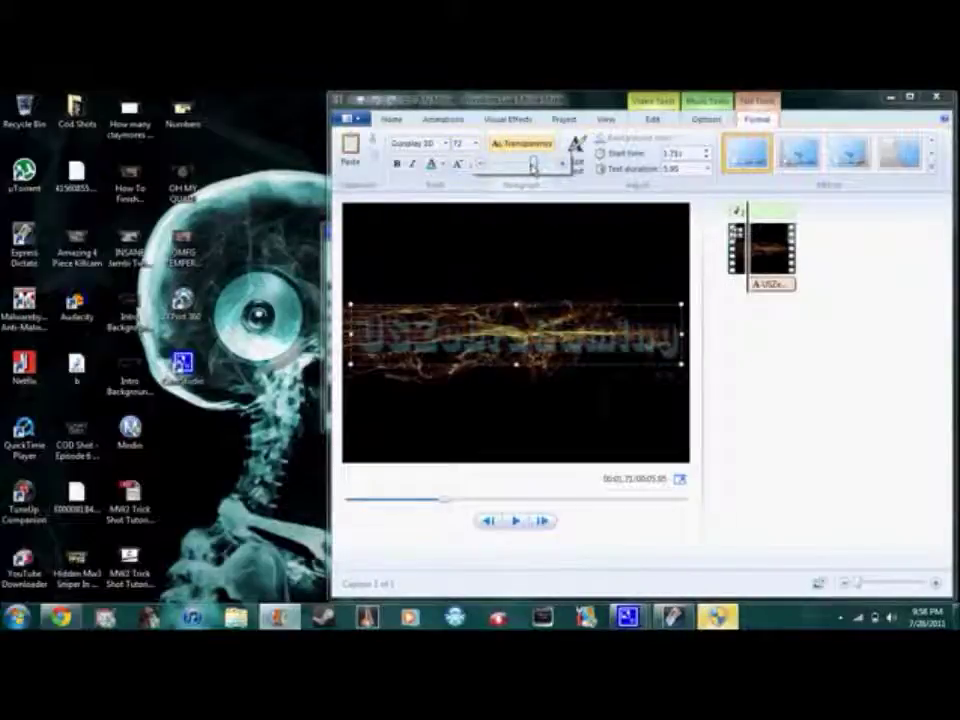
- Play the movie to check the caption's effect, color and transparency, and open the caption's transparency setting
left_click(517, 521)
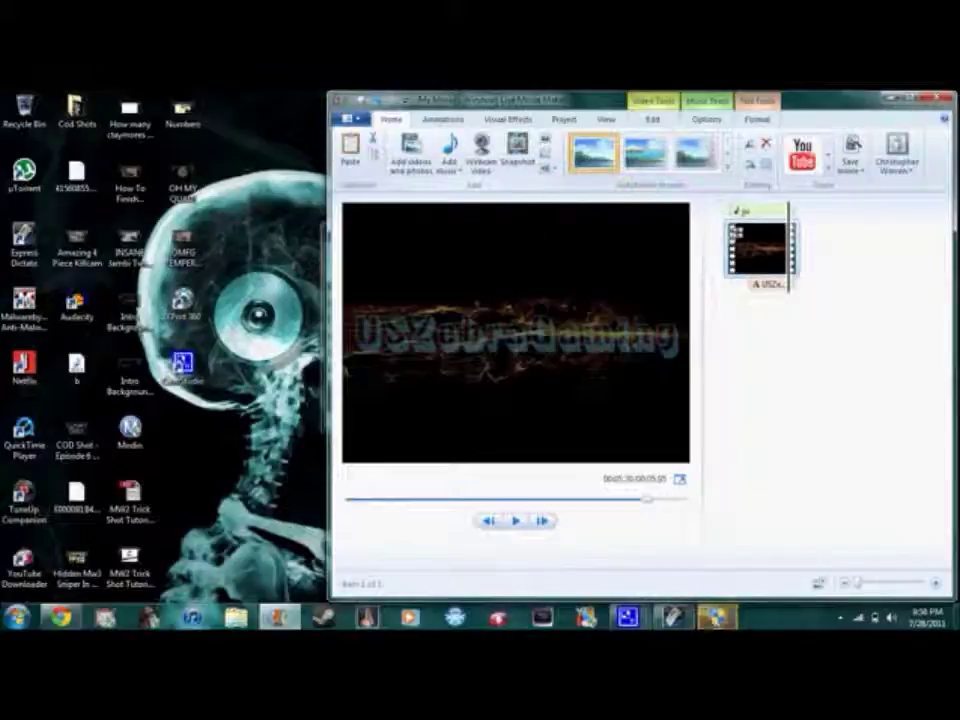
left_click(756, 119)
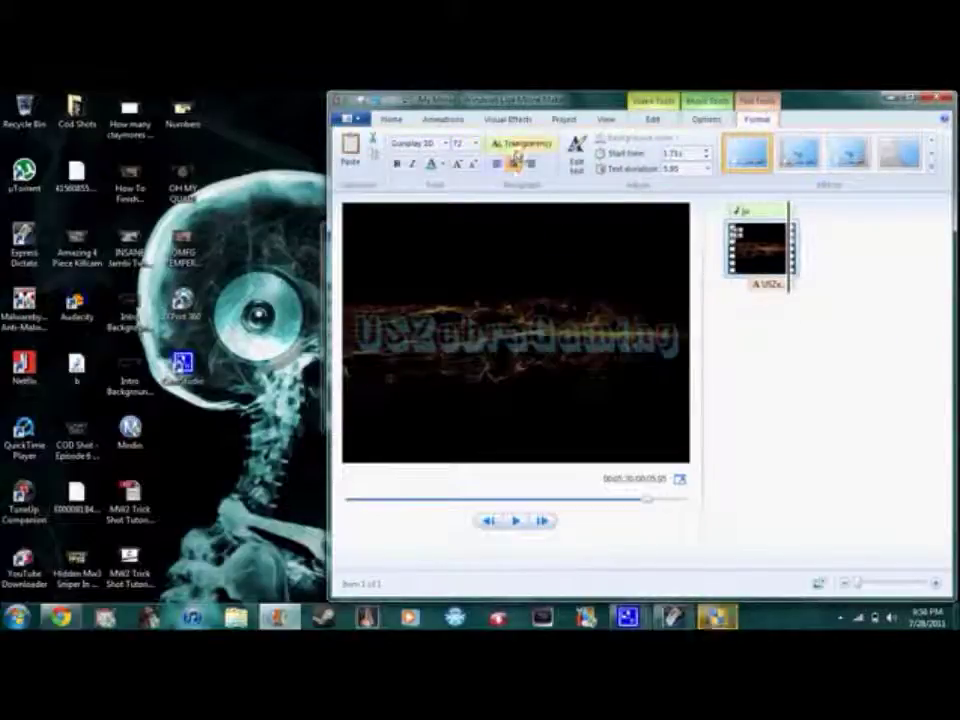
left_click(521, 143)
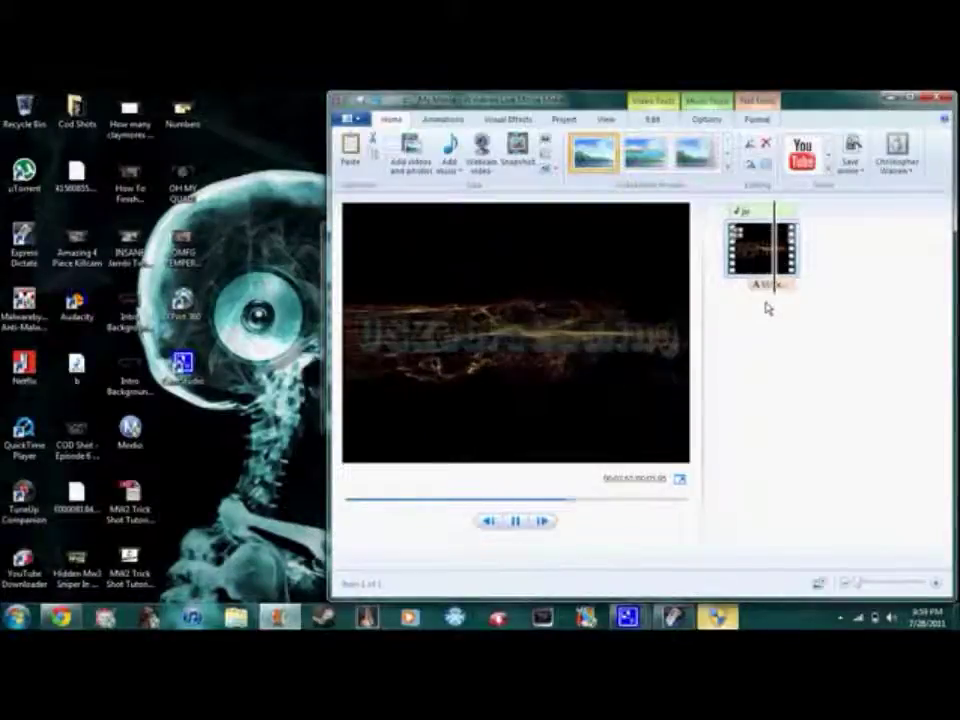
- Maximize the window and close the program without saving the changes to My Movie
left_click(910, 98)
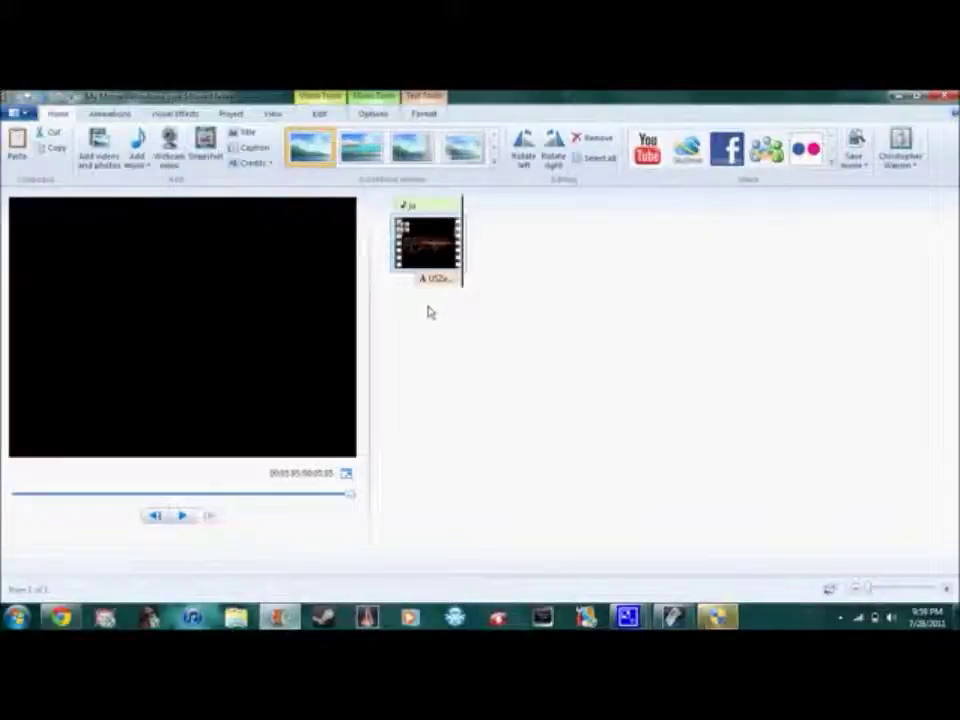
left_click(938, 96)
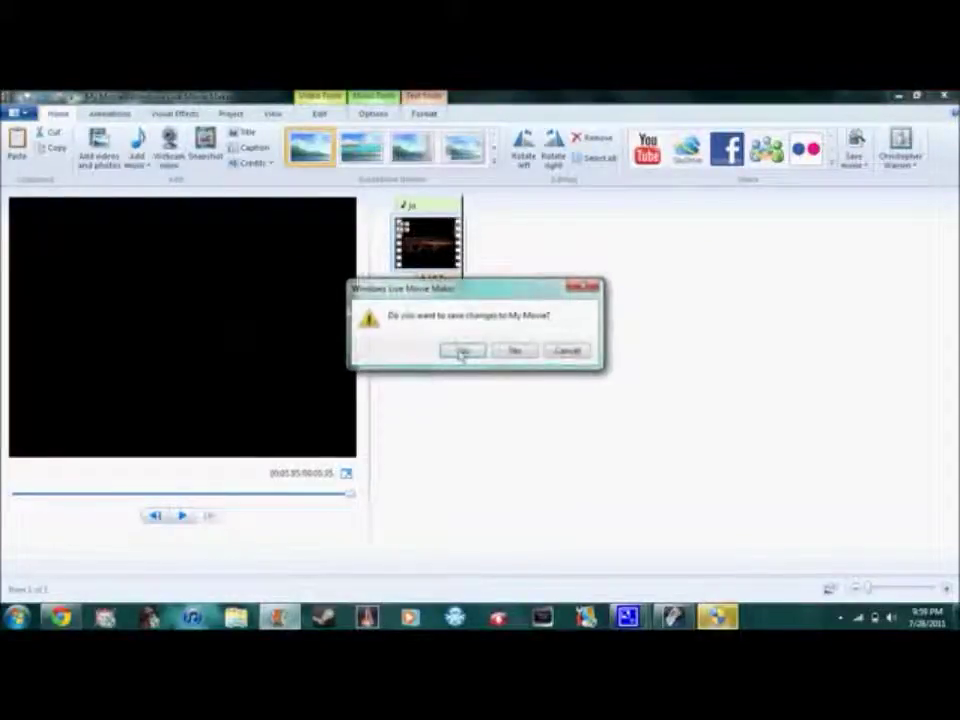
left_click(516, 350)
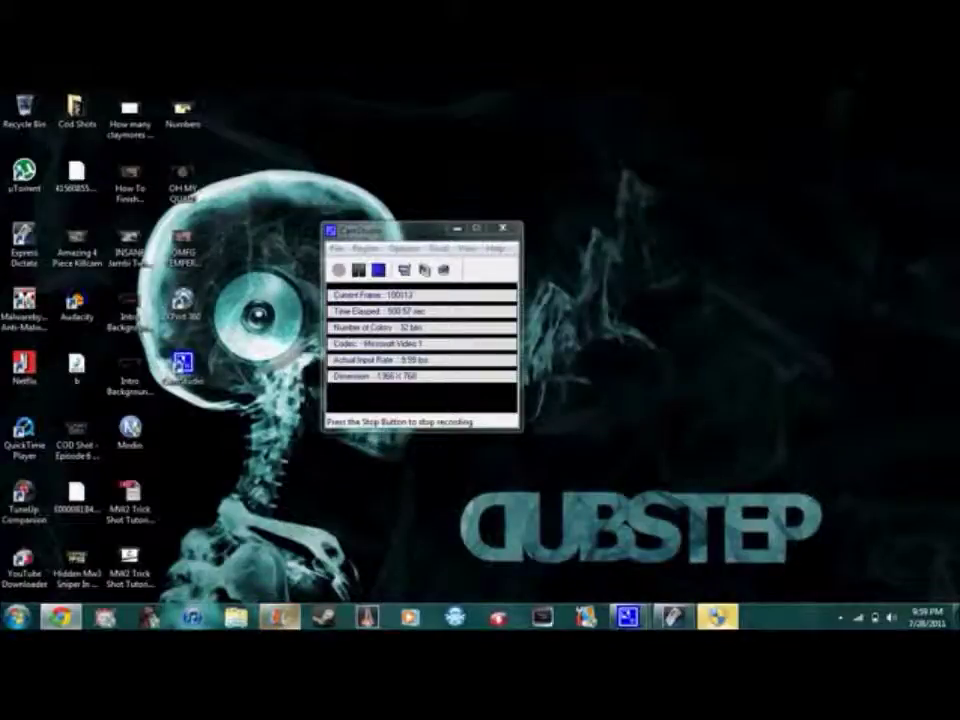
- Relaunch Windows Live Movie Maker and open the recent project Setup.wlmp
left_click(281, 617)
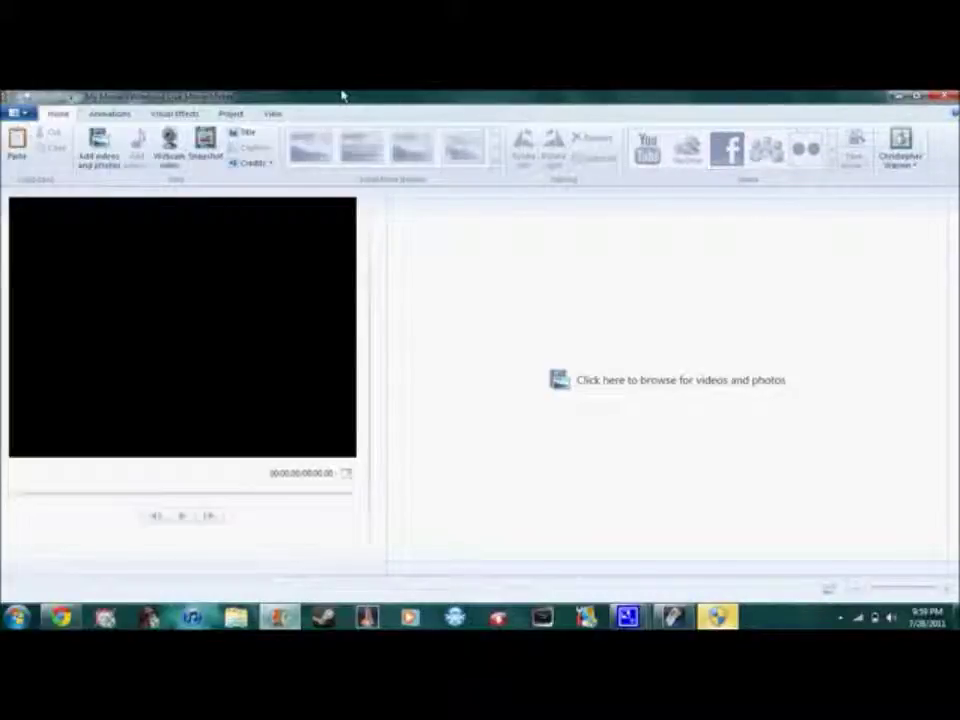
left_click(24, 115)
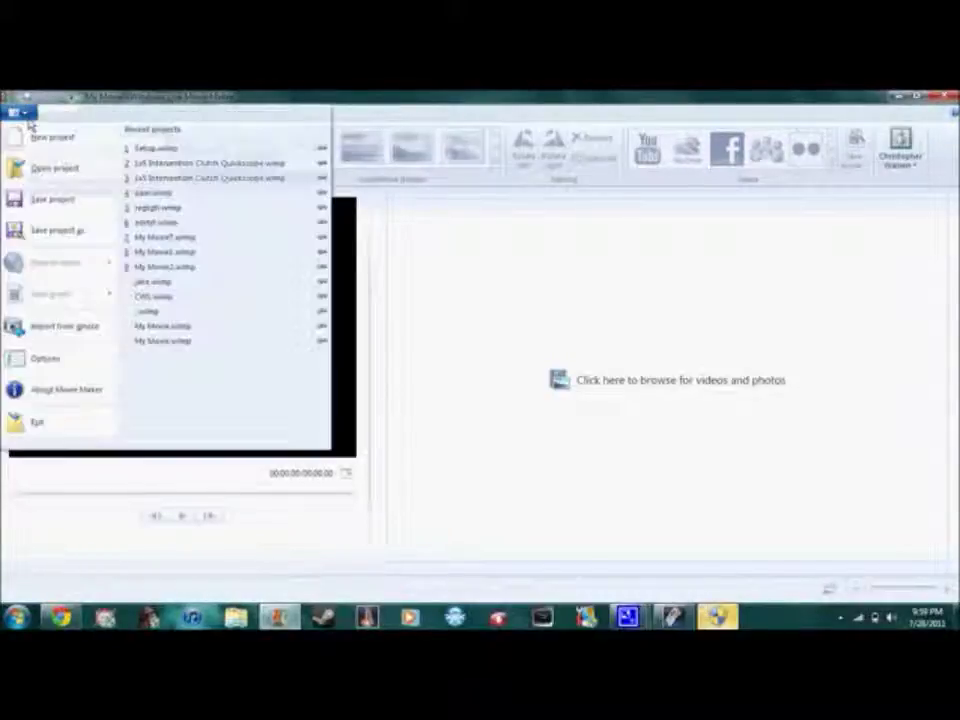
left_click(143, 148)
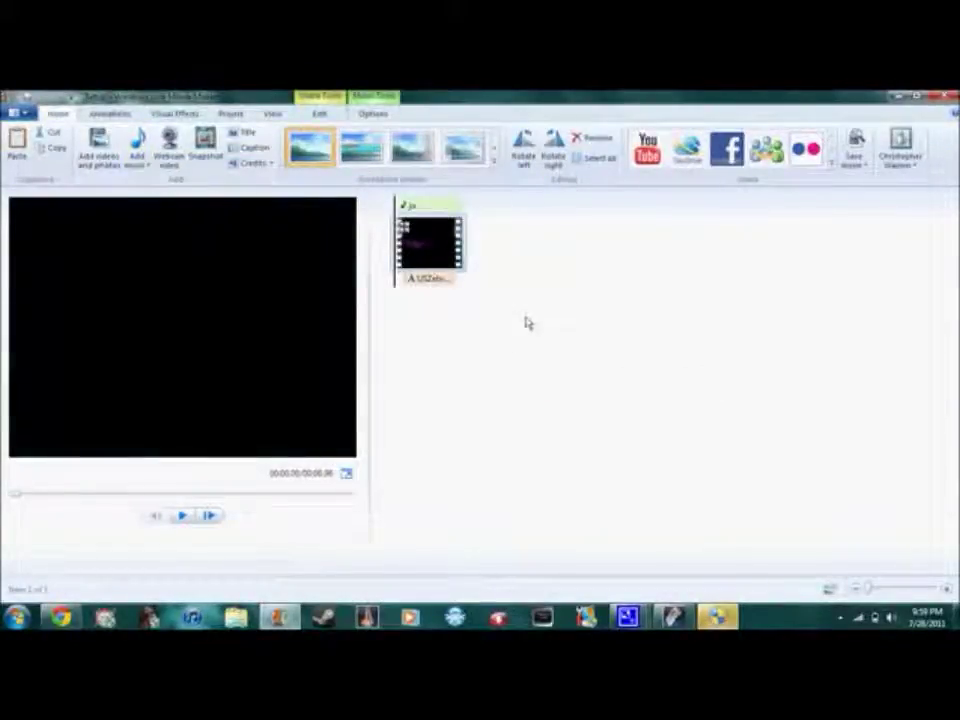
- Play the opened Setup project from the beginning to review the finished intro
left_click(181, 518)
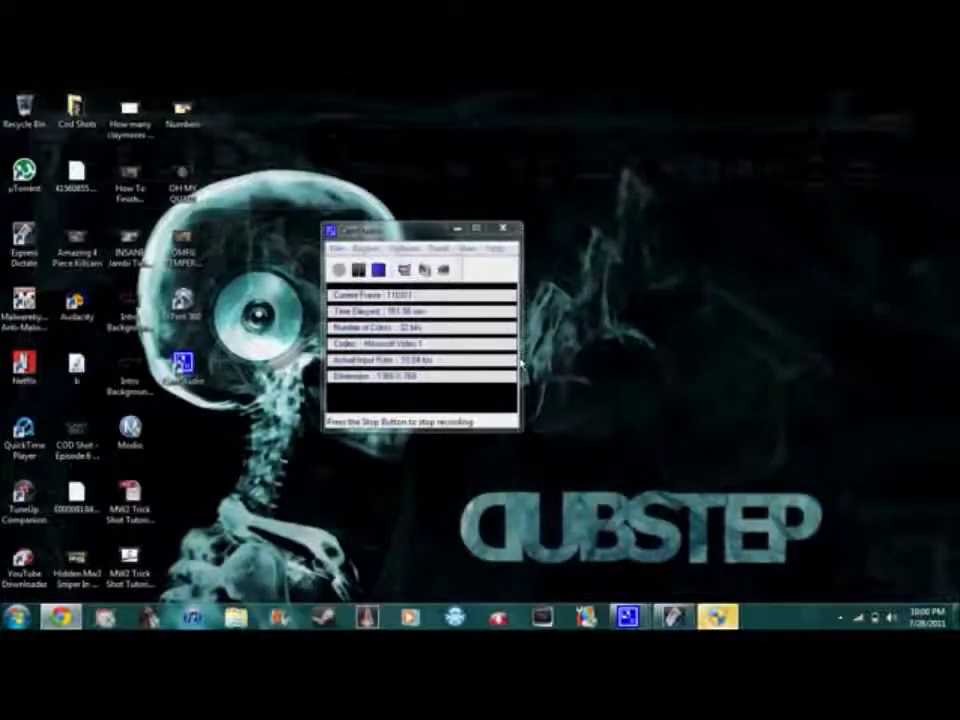
left_click_drag(422, 229, 551, 266)
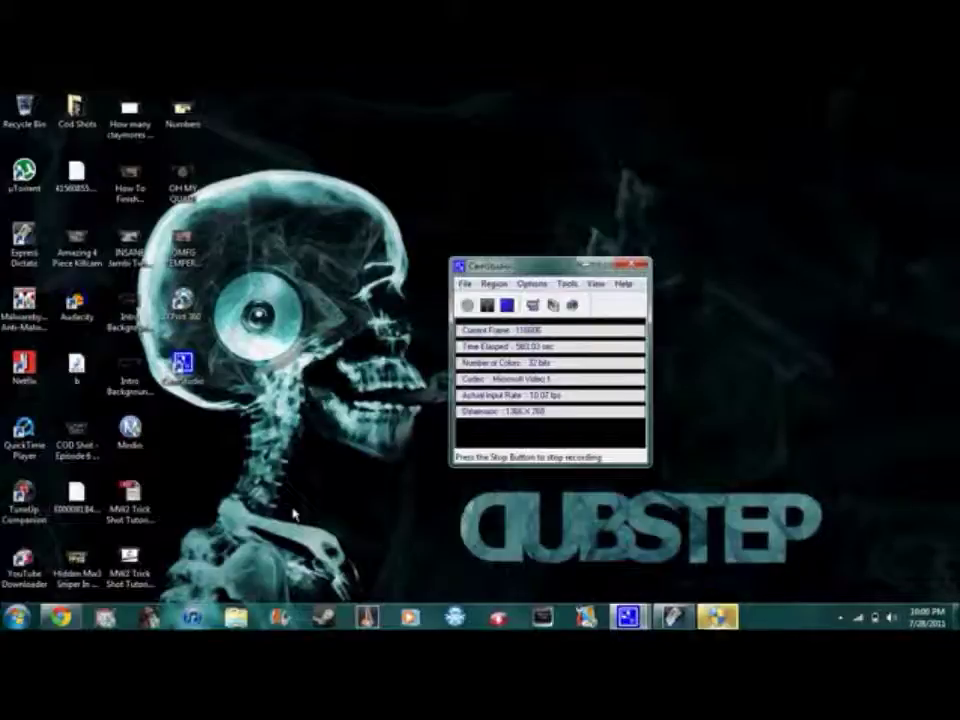
left_click(77, 305)
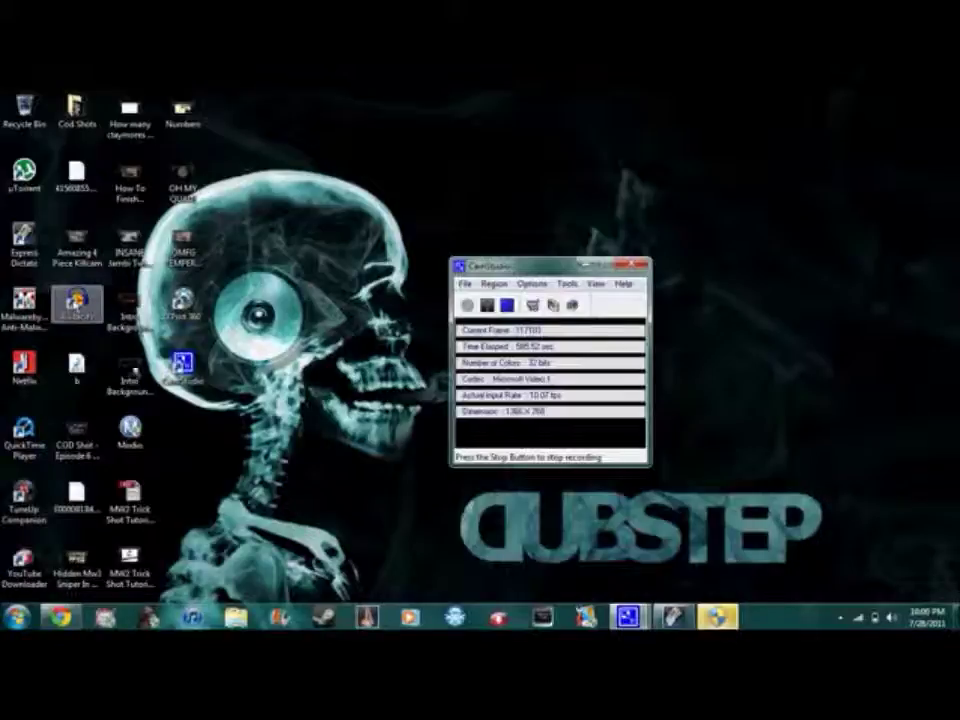
left_click(208, 400)
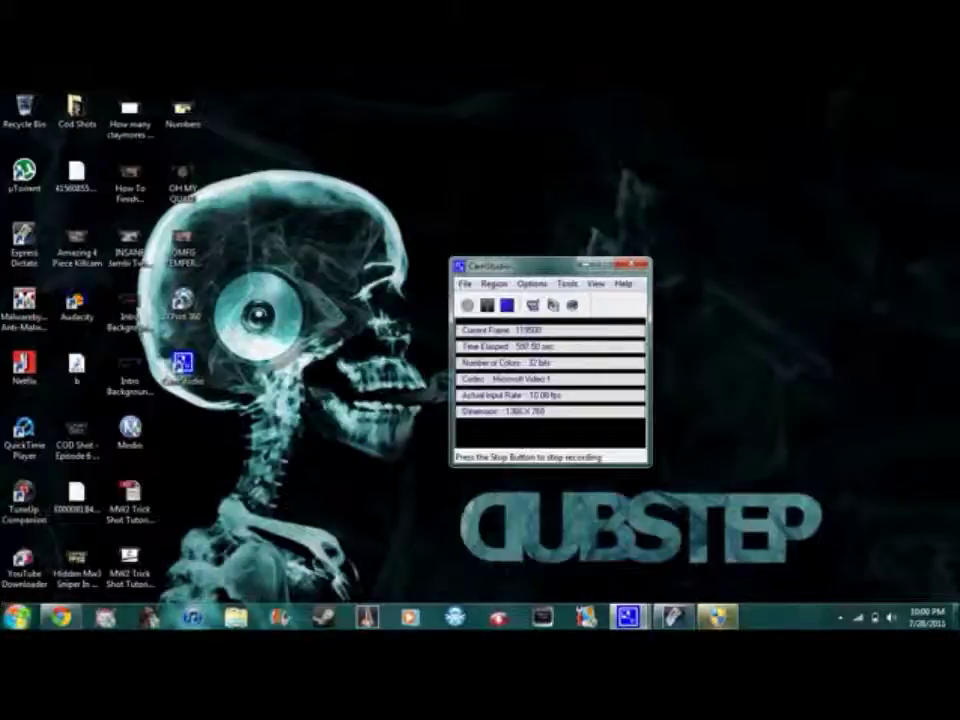
- Switch to Chrome, view the YouTube account's uploaded videos, and close the browser
left_click(61, 617)
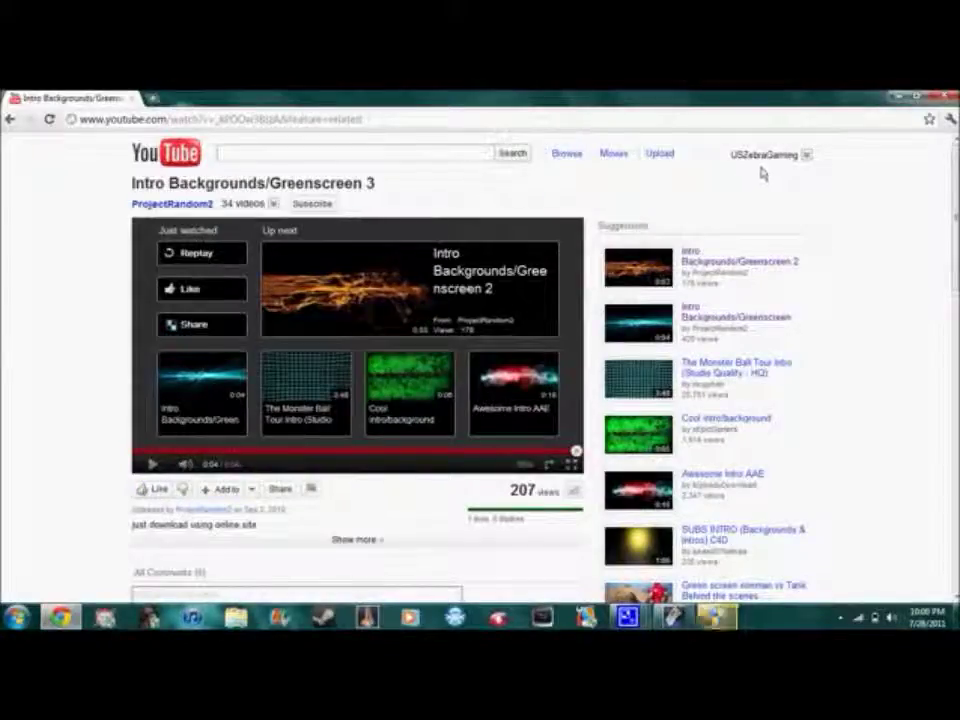
left_click(733, 158)
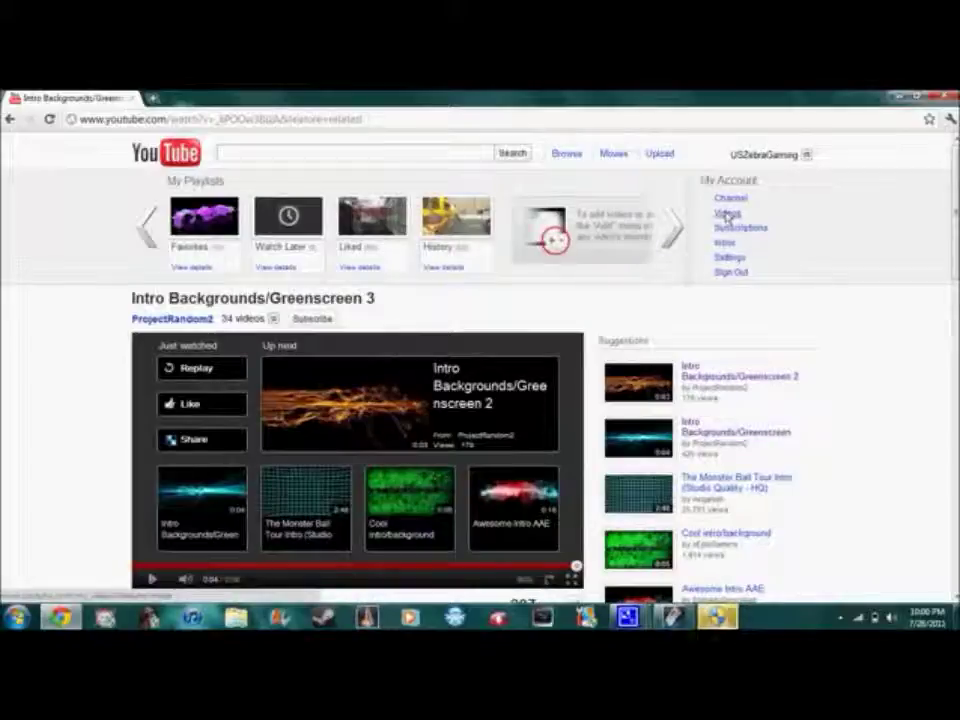
left_click(727, 214)
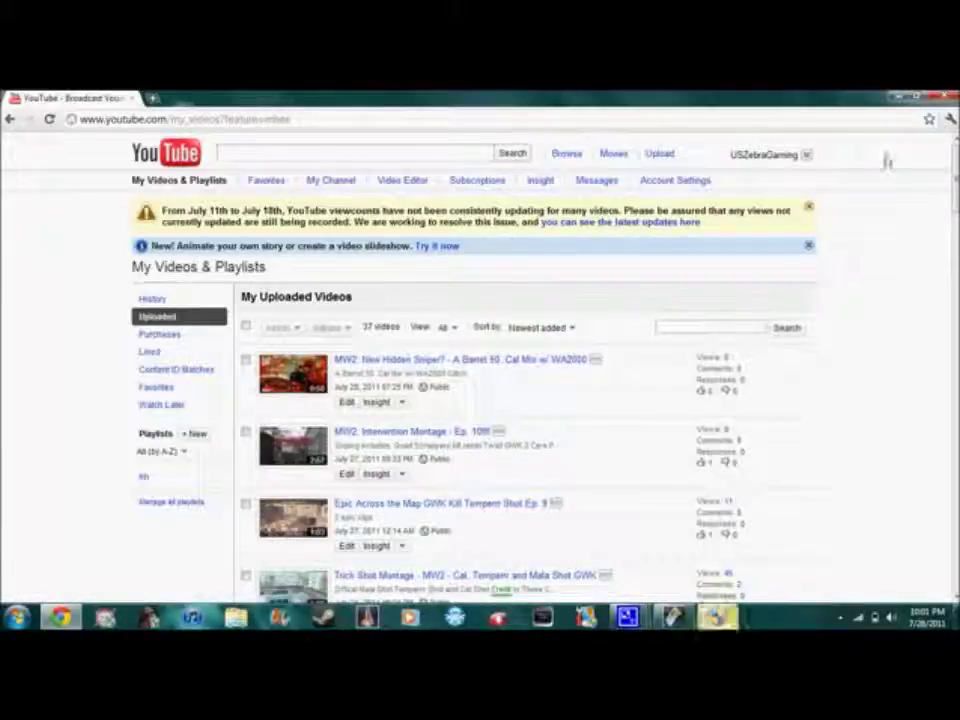
left_click(943, 96)
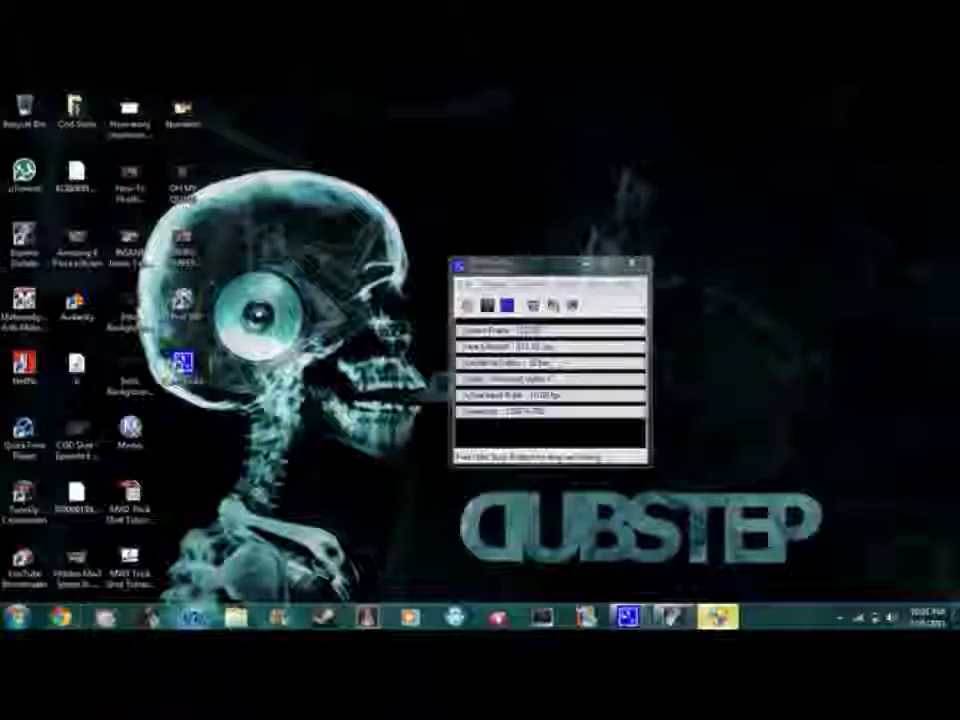